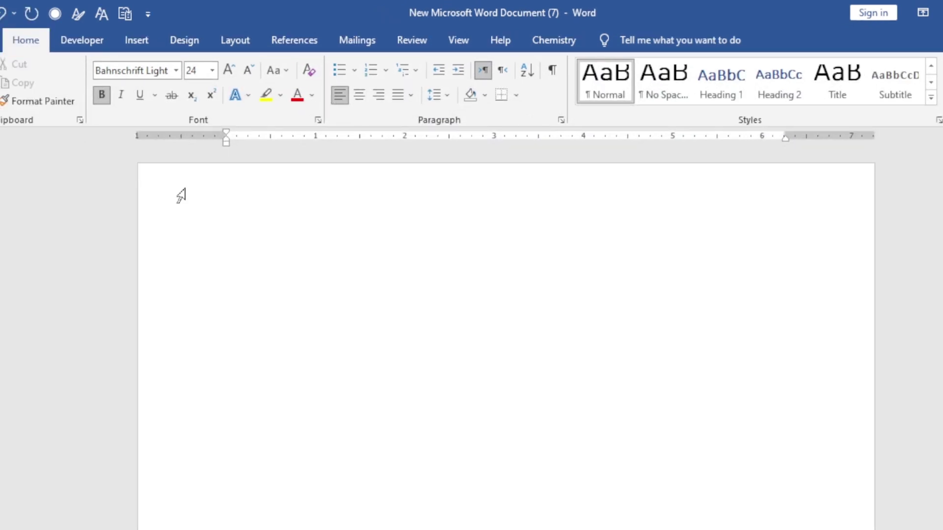
# Step: Set the document's paper size to A4 (8.27" x 11.69")
pyautogui.click(240, 46)
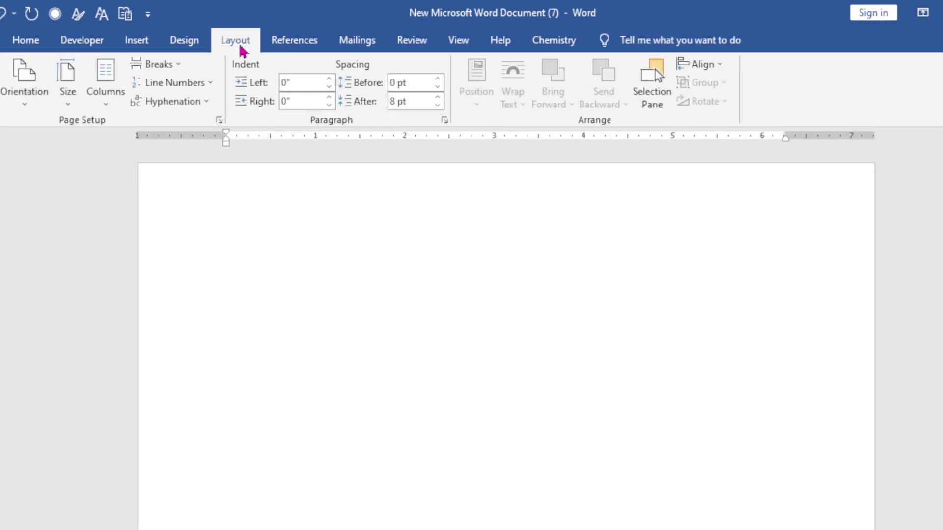
pyautogui.click(75, 94)
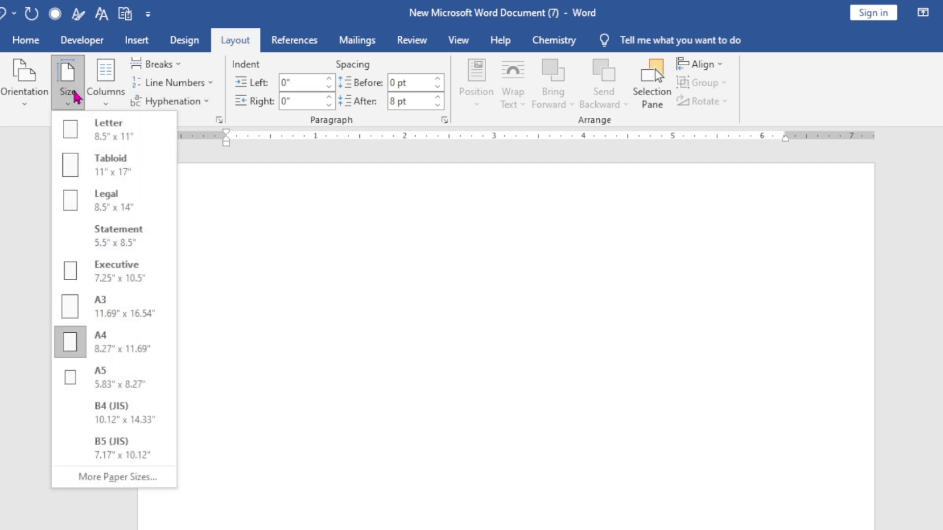
pyautogui.click(115, 348)
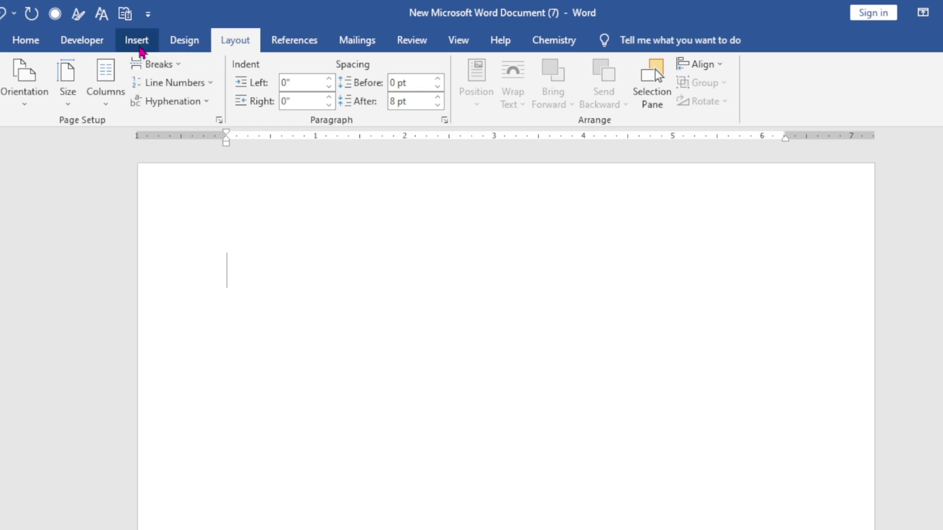
# Step: Insert the scanned form picture "Scan 2" from this device's Documents folder
pyautogui.click(141, 47)
pyautogui.click(128, 100)
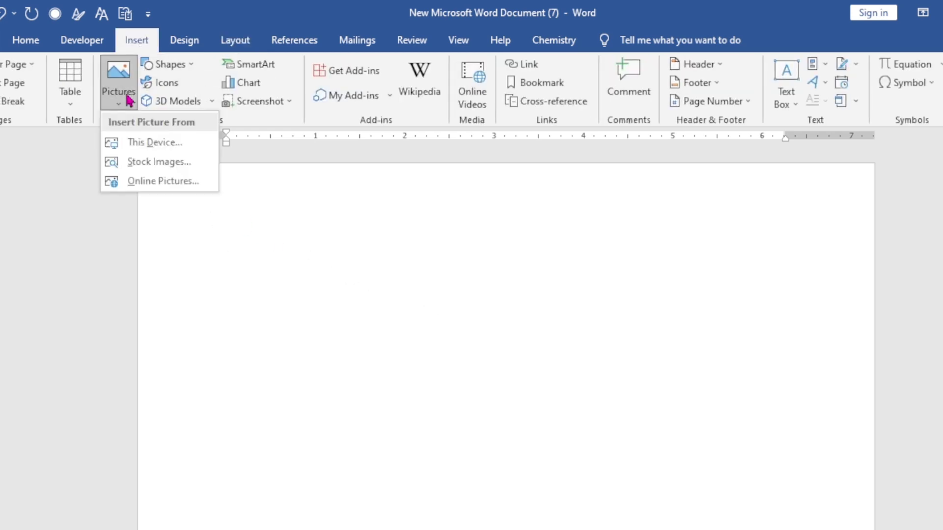
pyautogui.click(151, 145)
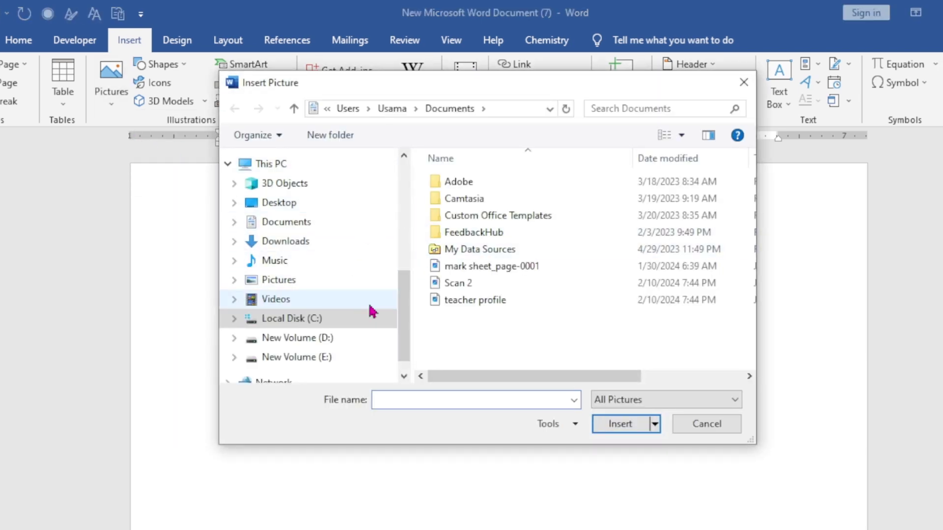
pyautogui.doubleClick(465, 285)
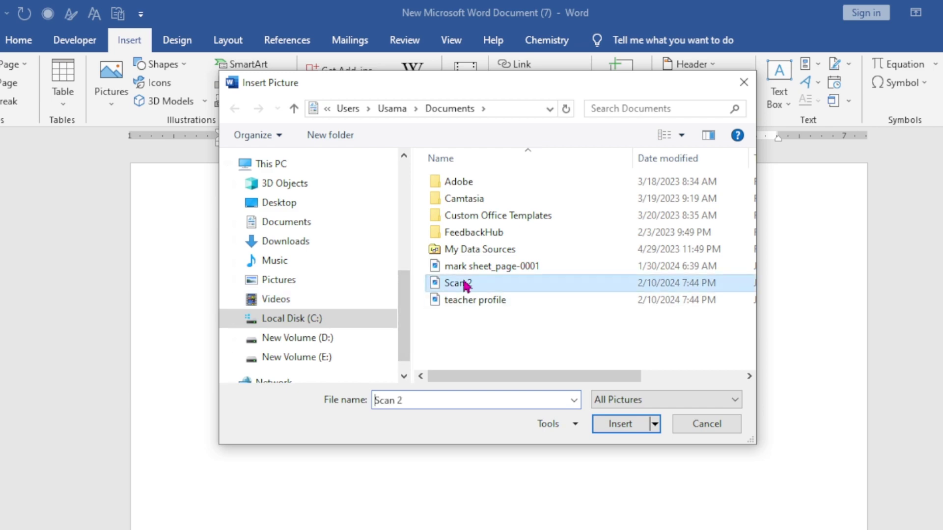
pyautogui.scroll(-5, 488, 283)
pyautogui.scroll(-9, 488, 284)
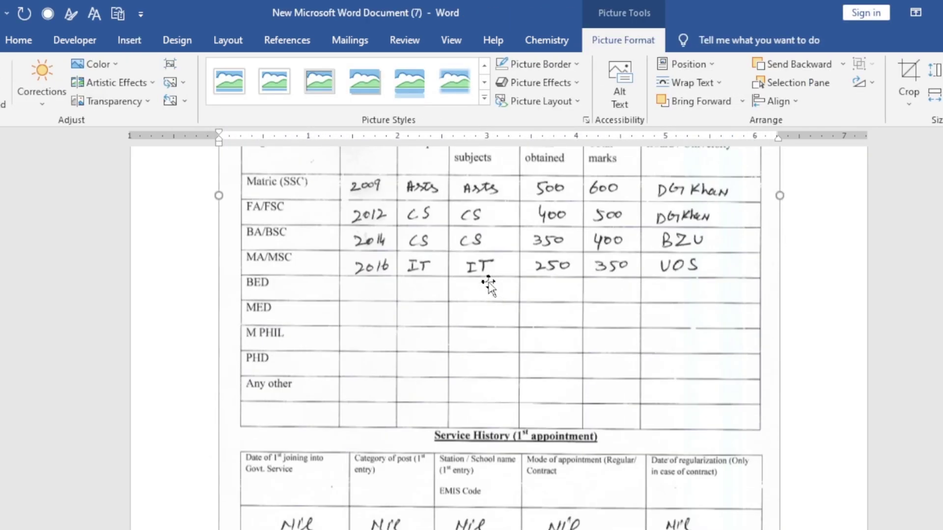
pyautogui.scroll(8, 488, 284)
pyautogui.scroll(7, 490, 286)
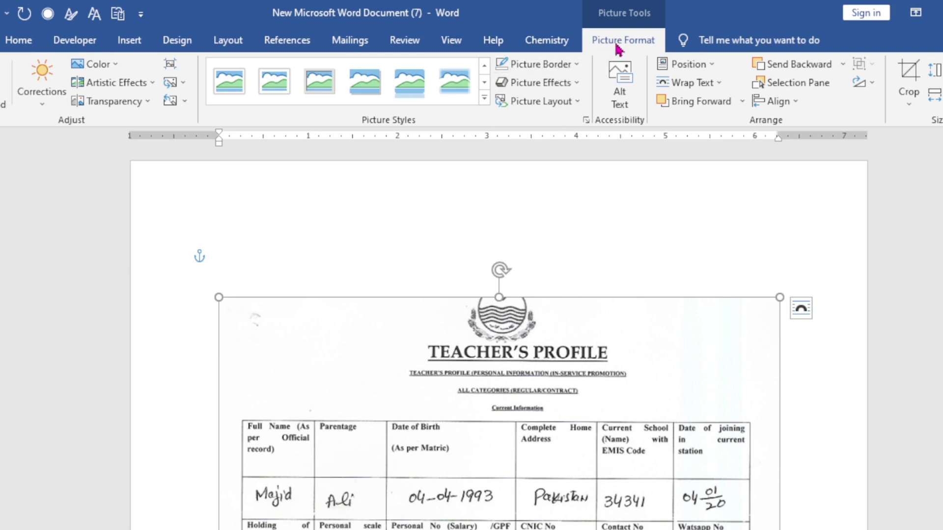
# Step: Set the scanned picture's text wrapping to In Front of Text and move it up close to the page's upper edge
pyautogui.click(685, 83)
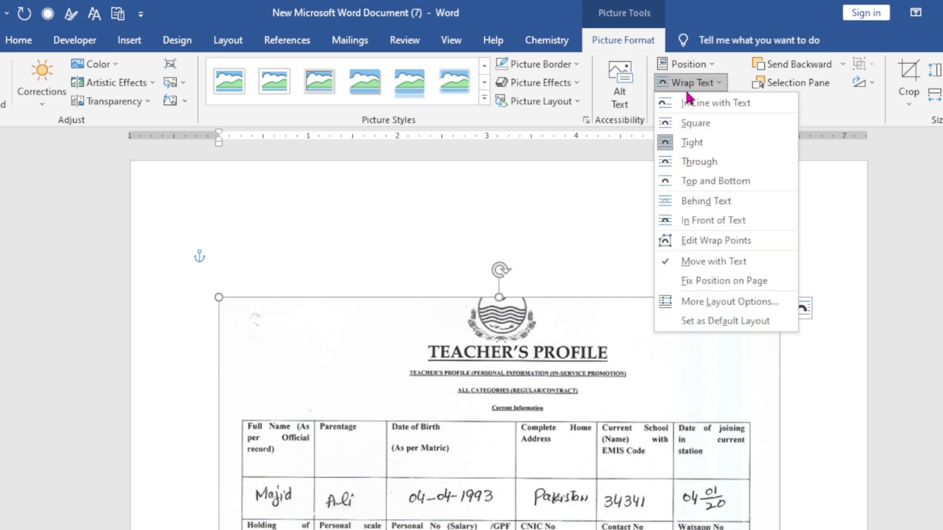
pyautogui.click(702, 229)
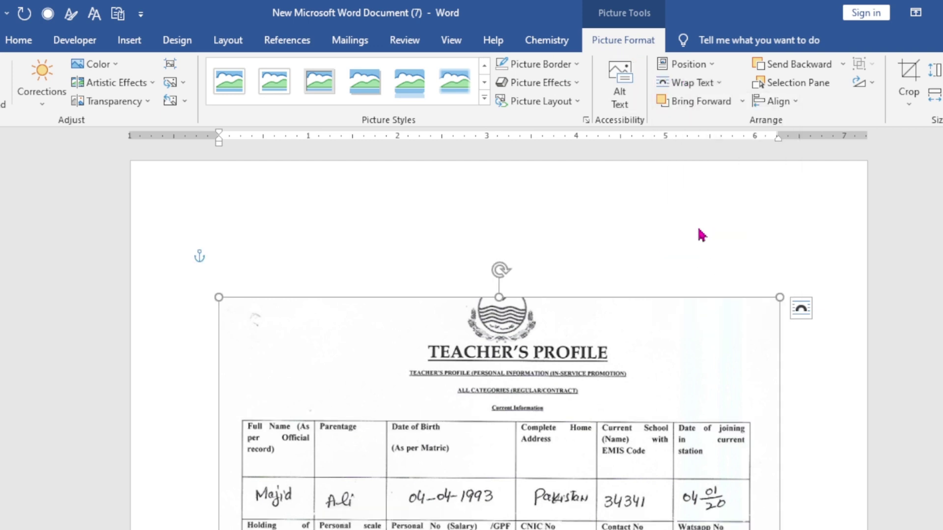
pyautogui.moveTo(574, 375); pyautogui.dragTo(567, 276)
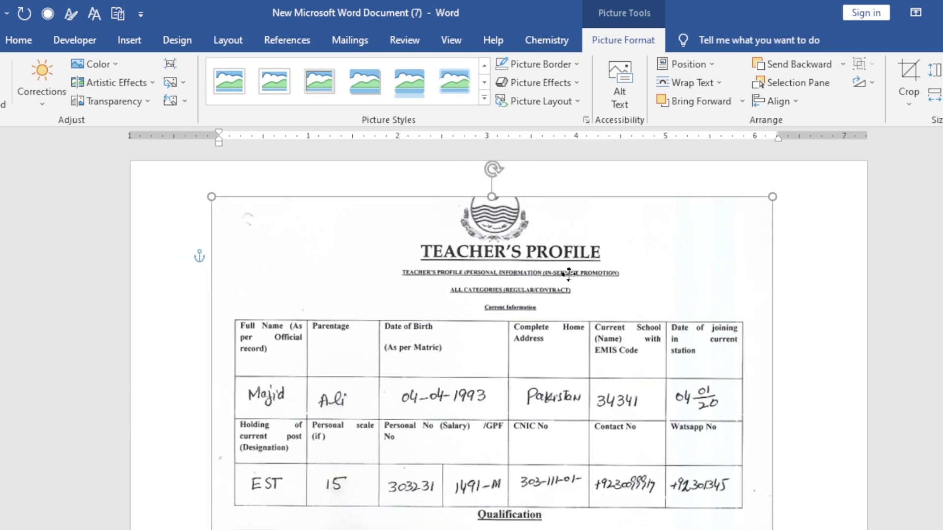
# Step: Enlarge the scanned form proportionally until it extends slightly beyond both side margins, and check the whole page
pyautogui.scroll(-15, 567, 276)
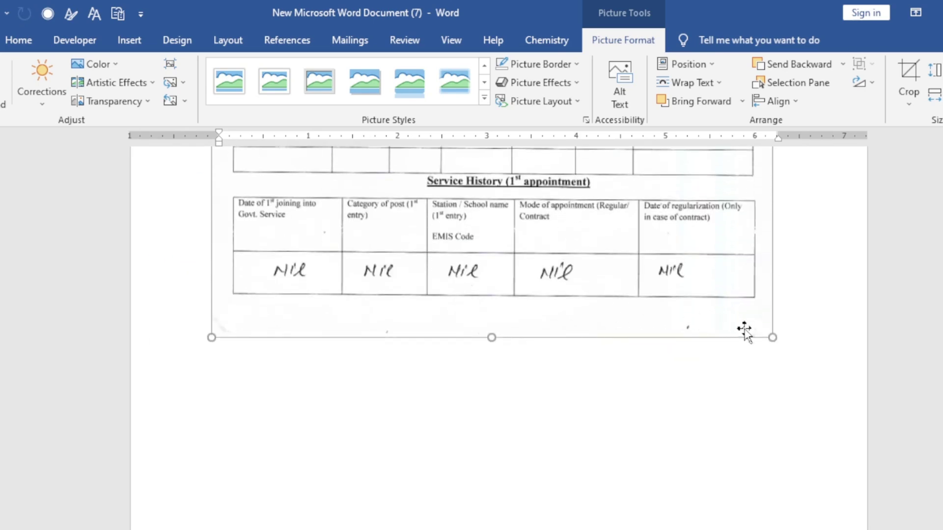
pyautogui.moveTo(773, 338); pyautogui.dragTo(794, 409)
pyautogui.scroll(10, 585, 429)
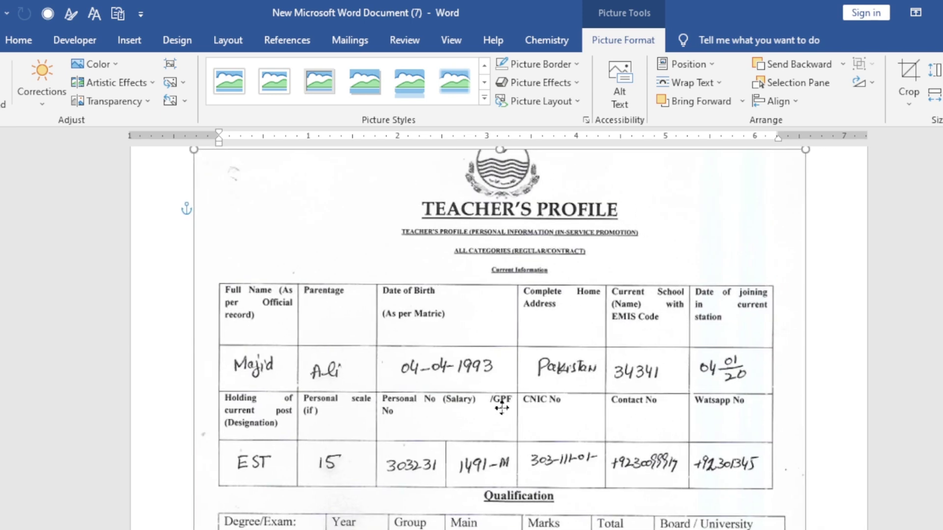
pyautogui.scroll(2, 499, 392)
pyautogui.scroll(-5, 499, 385)
pyautogui.scroll(-5, 493, 363)
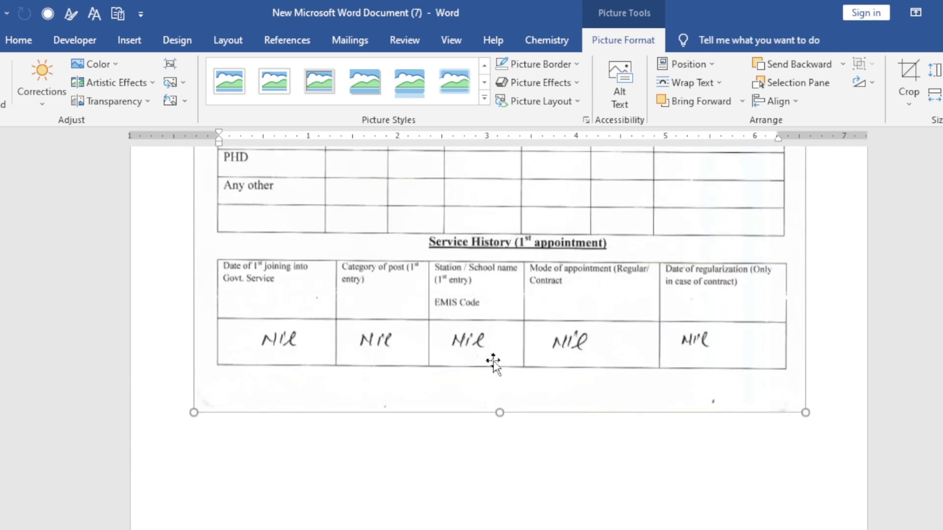
pyautogui.scroll(9, 491, 362)
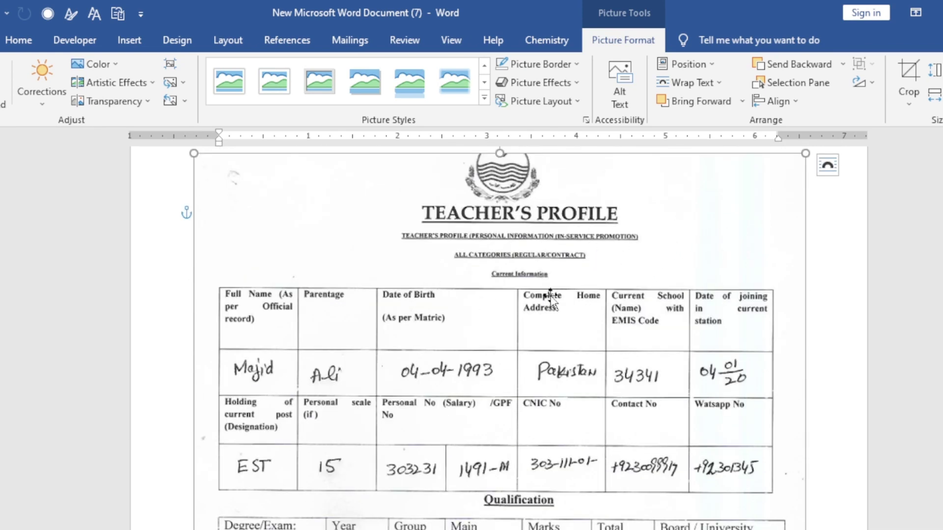
pyautogui.scroll(-8, 643, 392)
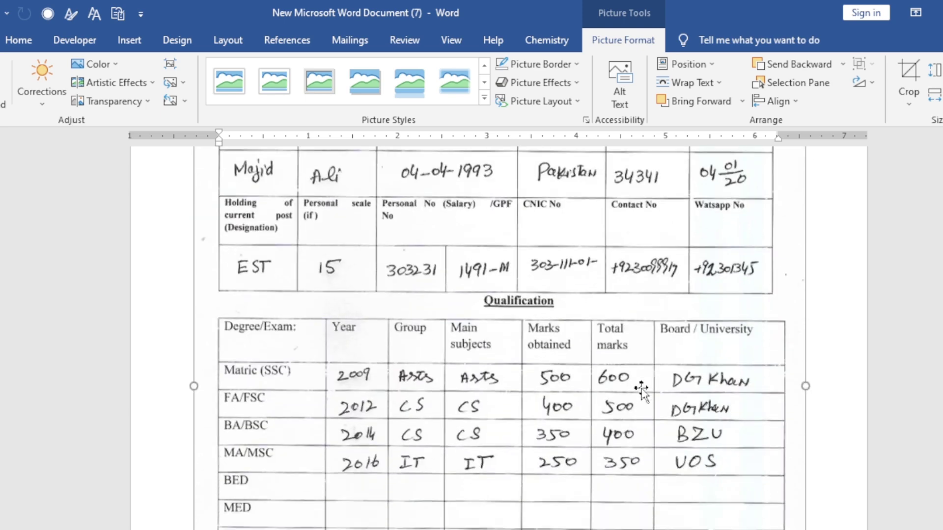
pyautogui.scroll(8, 640, 388)
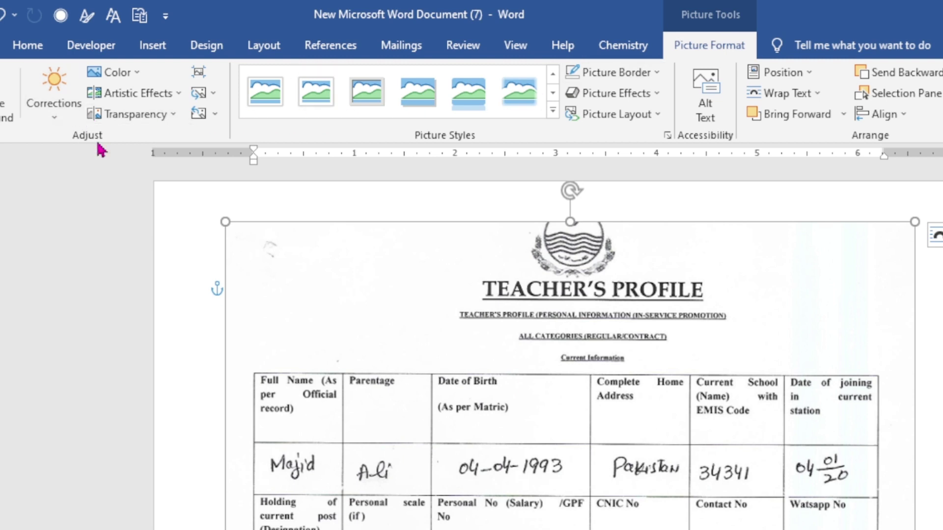
# Step: Apply a brightness/contrast correction preset to the scanned form to clean up its background
pyautogui.click(56, 117)
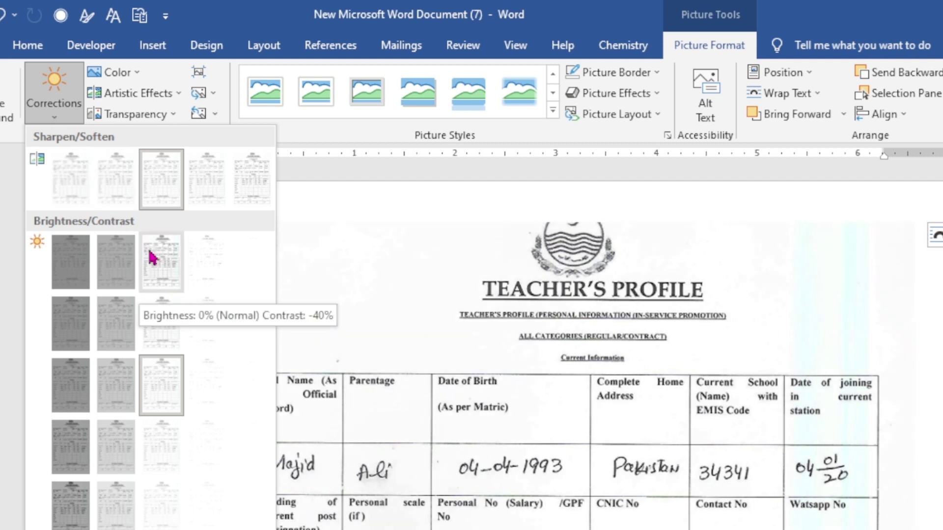
pyautogui.click(207, 263)
pyautogui.scroll(-10, 421, 353)
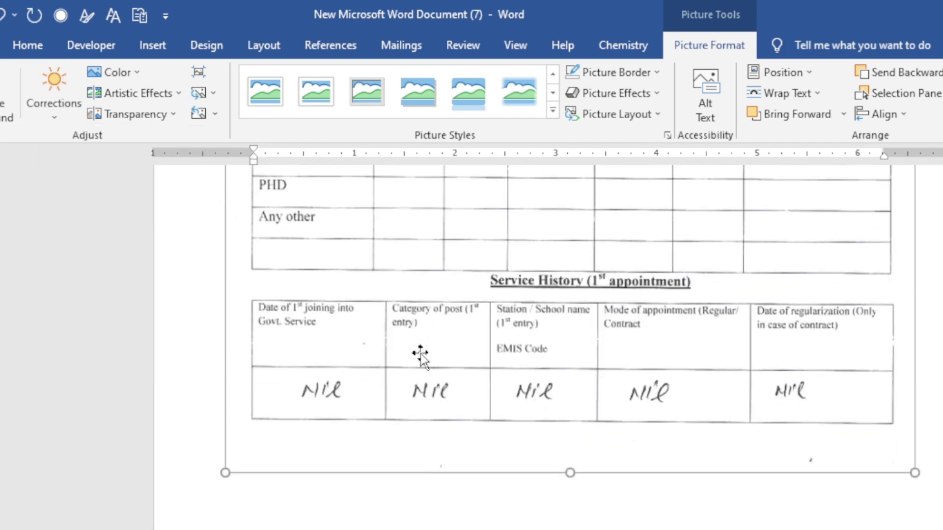
pyautogui.scroll(10, 421, 353)
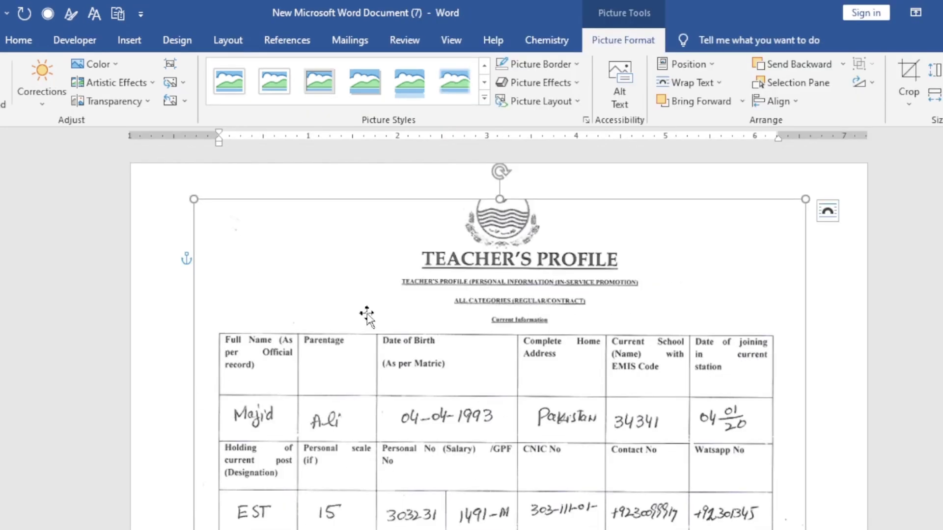
# Step: Draw a rectangle about 0.64" wide and 0.32" high over the handwritten entry under Full Name
pyautogui.scroll(-2, 396, 378)
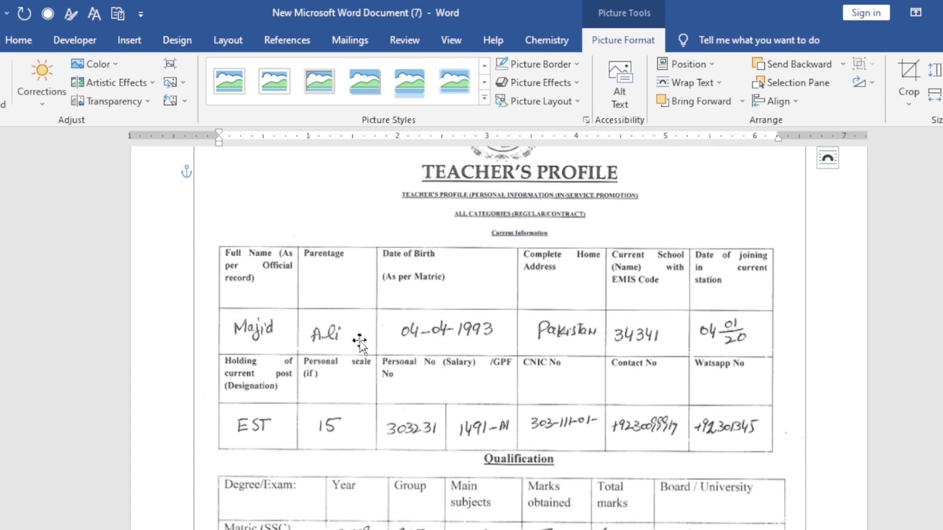
pyautogui.scroll(-1, 360, 342)
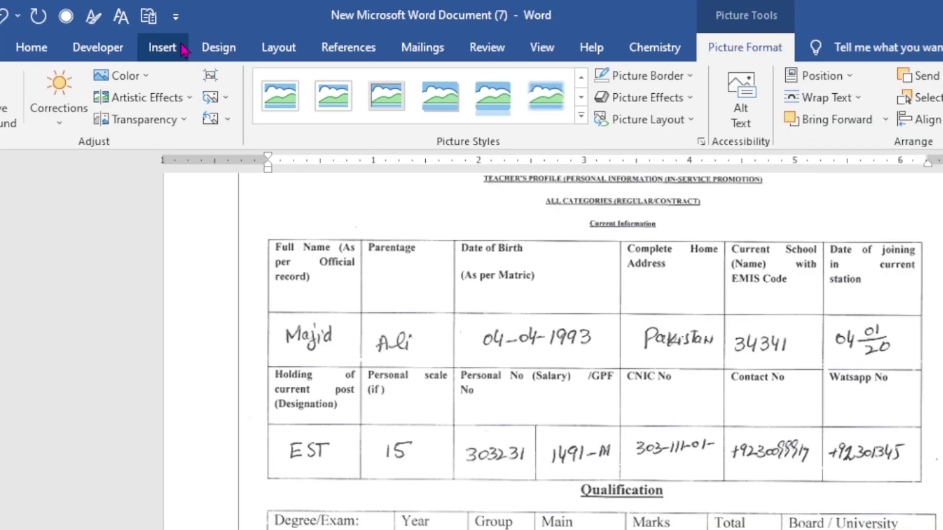
pyautogui.click(139, 40)
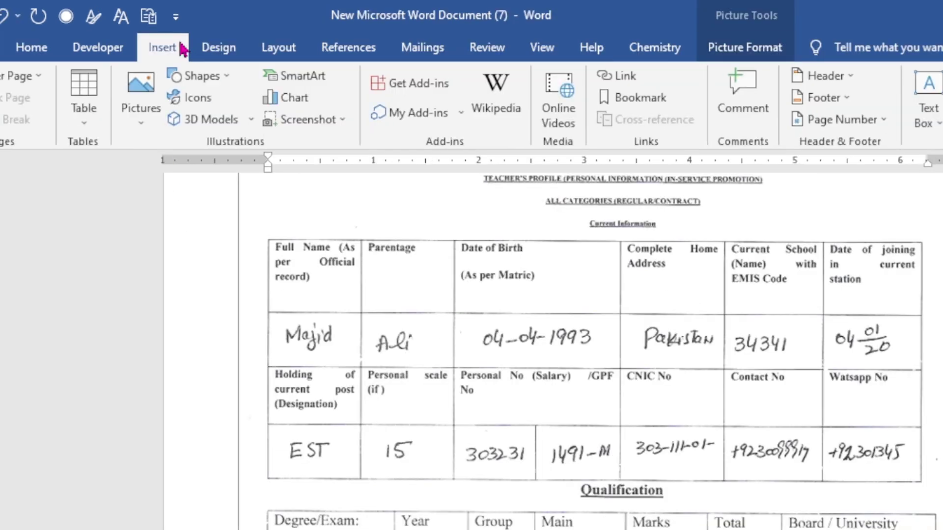
pyautogui.click(204, 75)
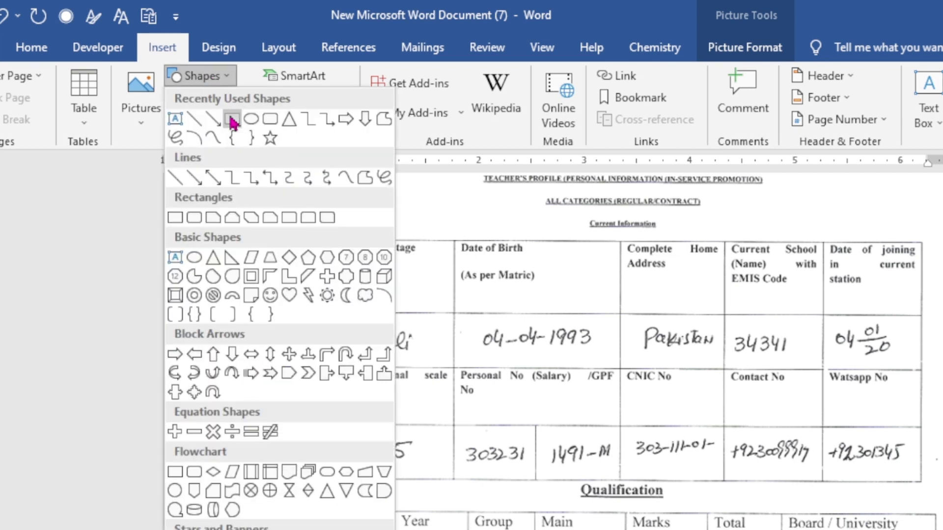
pyautogui.click(232, 120)
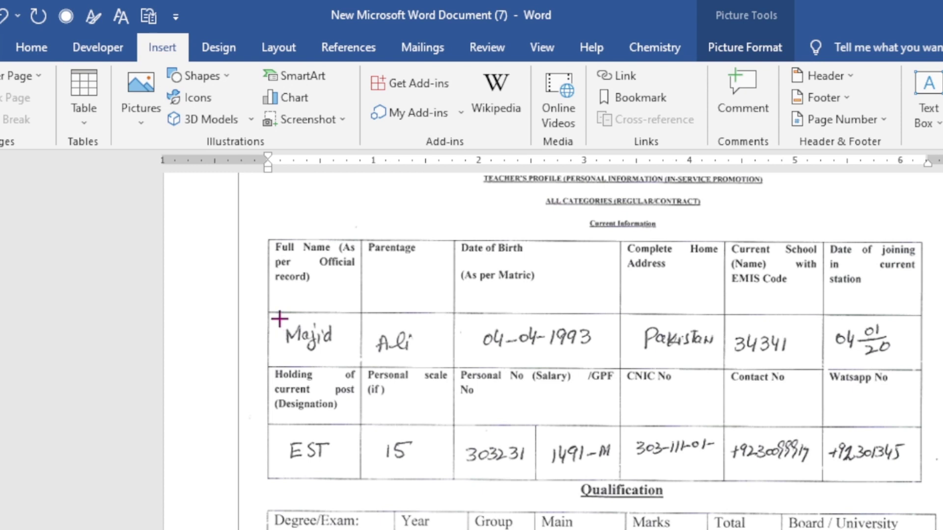
pyautogui.moveTo(280, 318); pyautogui.dragTo(347, 353)
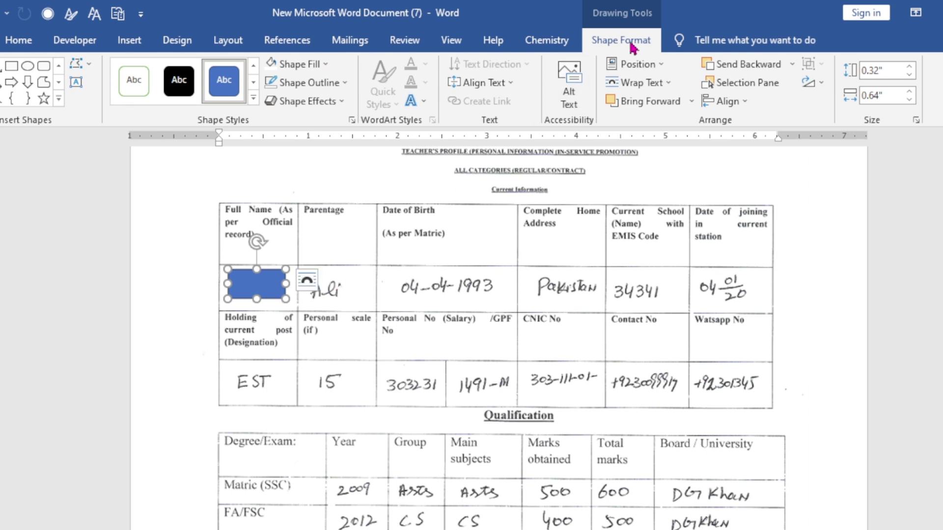
# Step: Give the rectangle over the Full Name entry a white fill and no outline
pyautogui.click(317, 73)
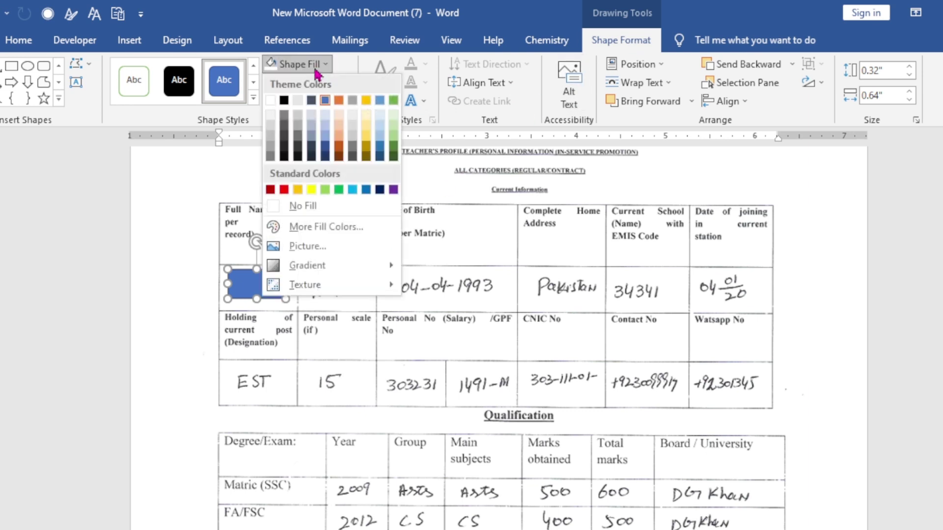
pyautogui.click(271, 100)
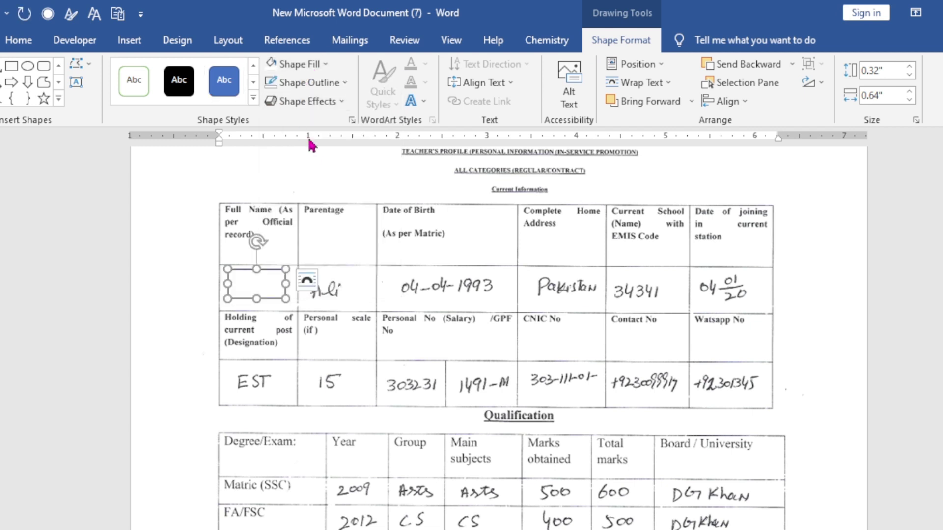
pyautogui.click(322, 83)
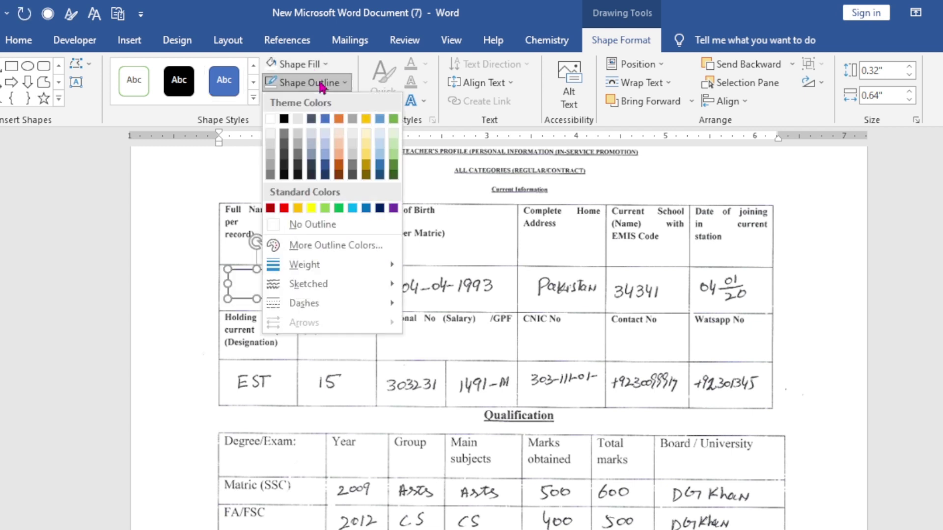
pyautogui.click(328, 226)
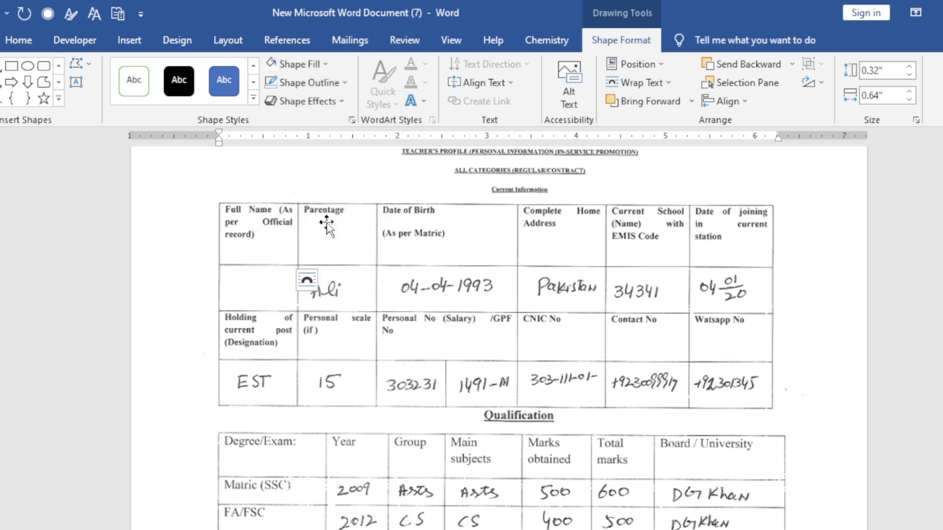
pyautogui.click(358, 291)
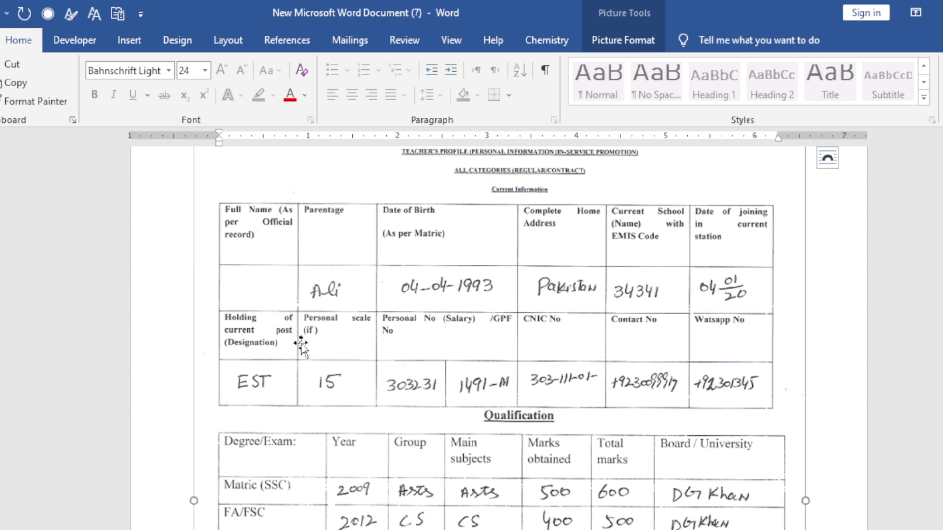
# Step: Copy the white rectangle from the Full Name cell onto the handwritten entry under Parentage and select the copy
pyautogui.click(271, 285)
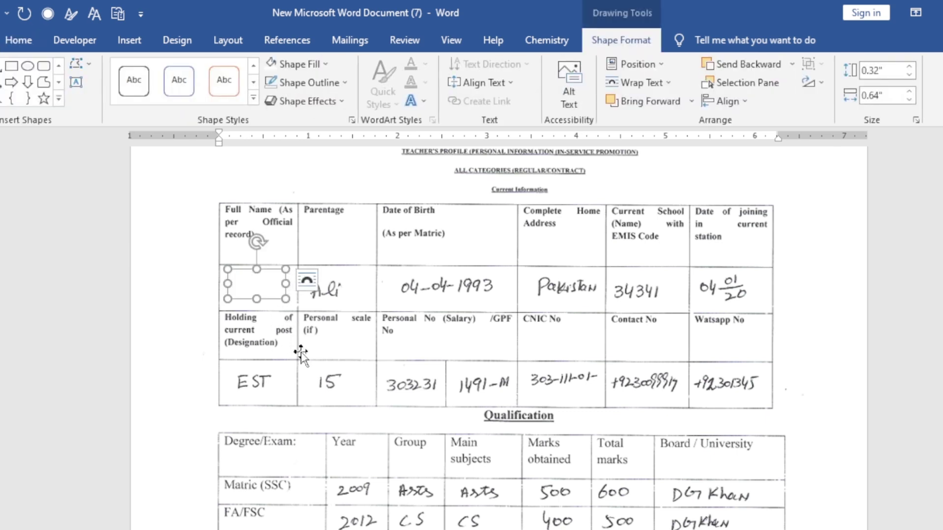
pyautogui.moveTo(258, 285); pyautogui.dragTo(334, 292)
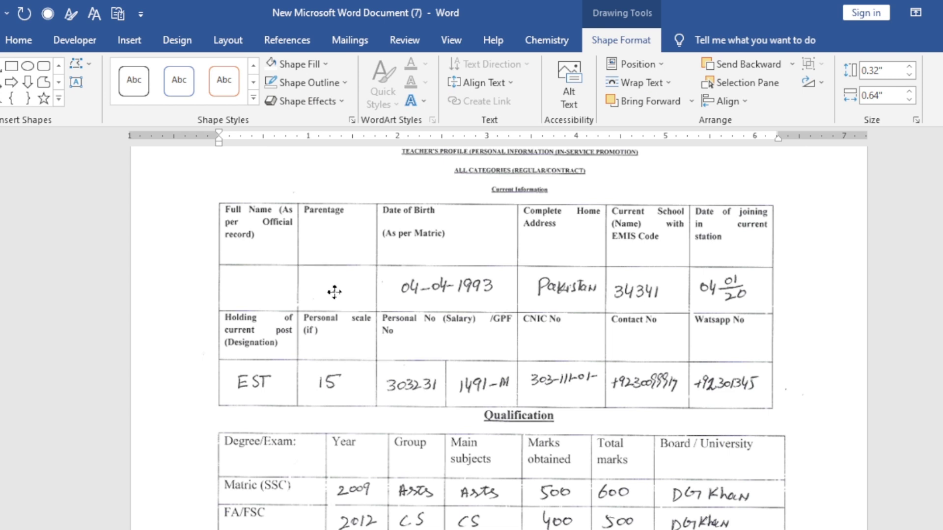
pyautogui.click(335, 292)
pyautogui.click(363, 352)
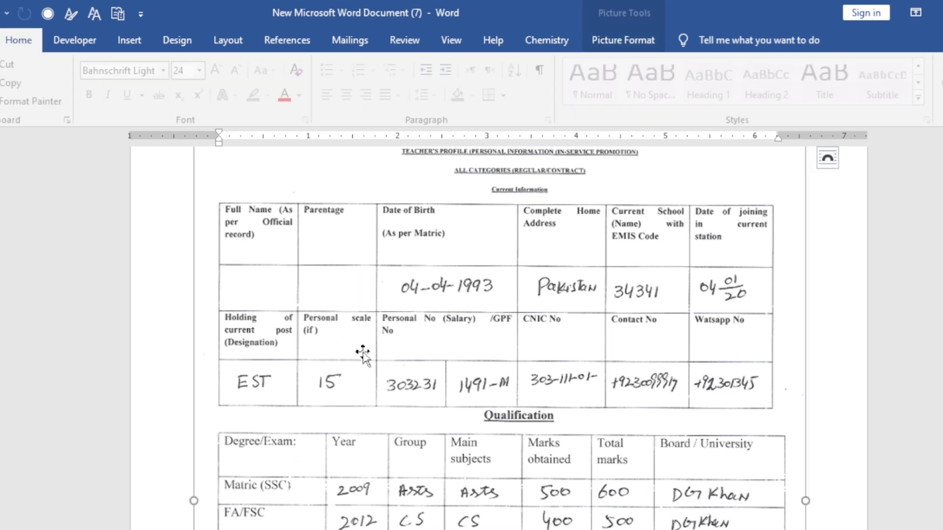
pyautogui.click(343, 294)
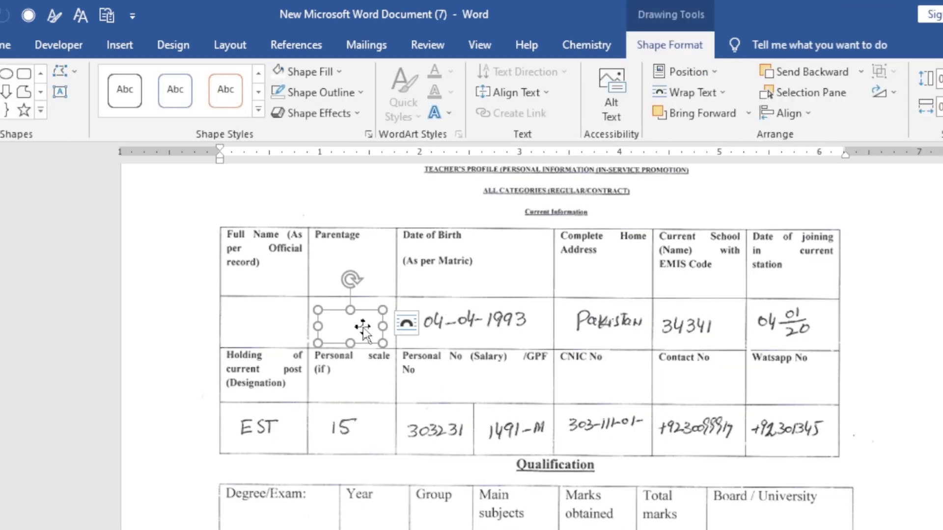
# Step: Copy the Parentage cell's white rectangle onto the handwritten Date of Birth and Complete Home Address entries, widening each copy to cover the handwriting
pyautogui.moveTo(368, 330); pyautogui.dragTo(528, 319)
pyautogui.click(437, 320)
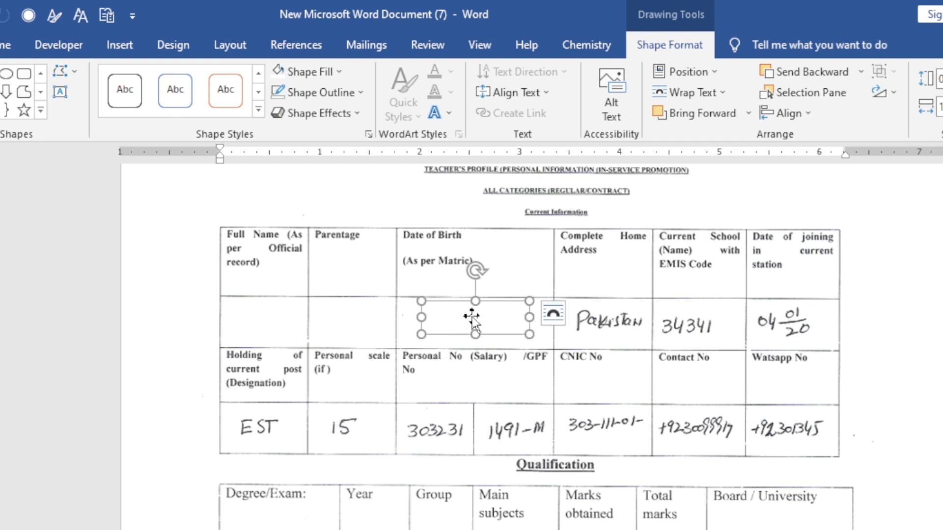
pyautogui.click(352, 326)
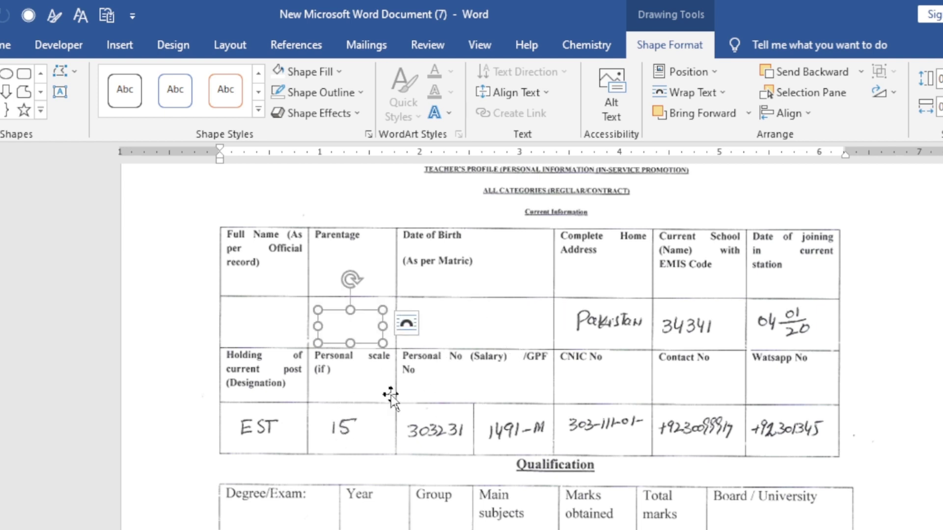
pyautogui.moveTo(352, 319)
pyautogui.mouseDown()
pyautogui.moveTo(479, 309)
pyautogui.moveTo(641, 325)
pyautogui.mouseUp()
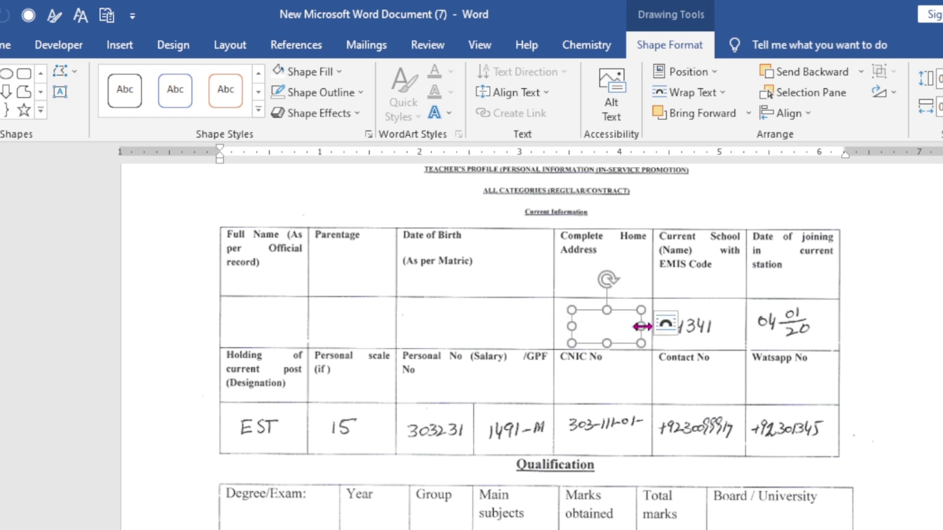
pyautogui.click(675, 374)
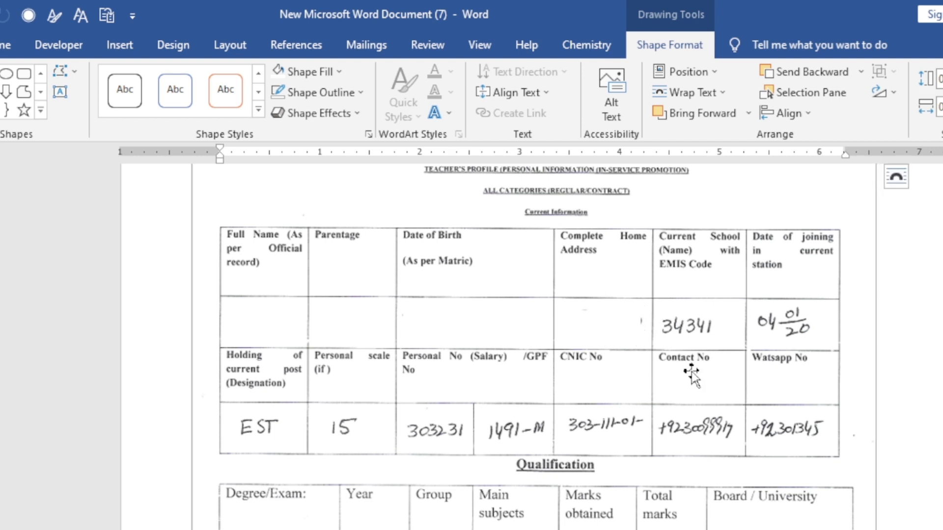
# Step: Nudge the white rectangle under Complete Home Address so it covers the stray mark near the cell's edge
pyautogui.click(602, 317)
pyautogui.press('Right')
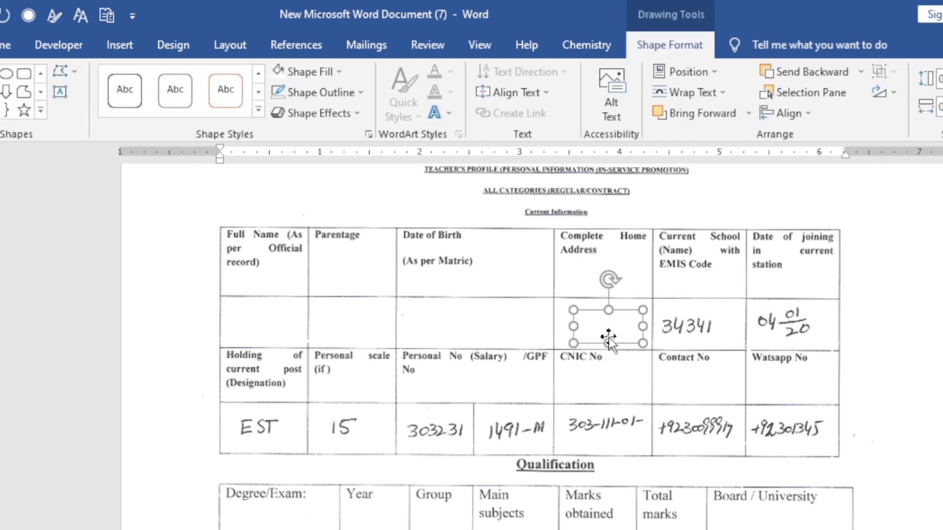
pyautogui.press('Up')
pyautogui.press('Left')
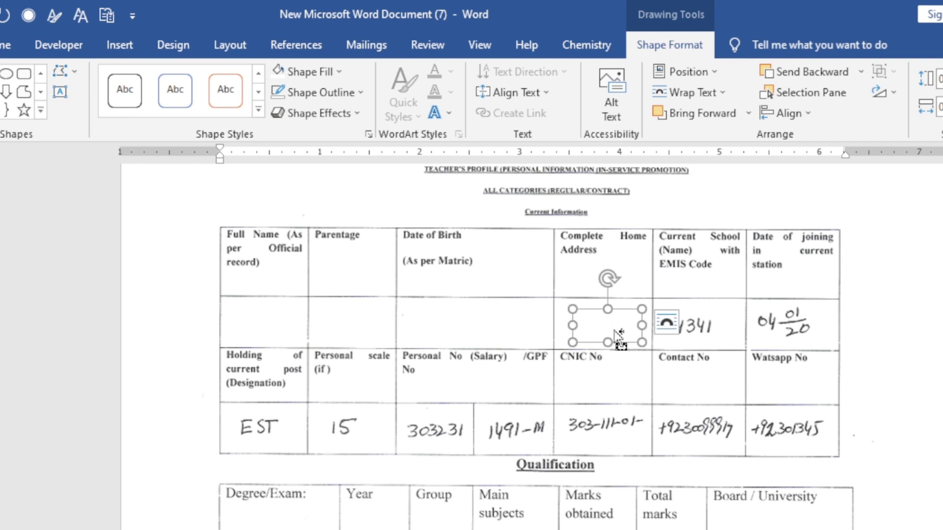
# Step: Copy the white rectangle from the Complete Home Address cell onto the handwritten Current School and Date of joining entries
pyautogui.moveTo(615, 328); pyautogui.dragTo(692, 325)
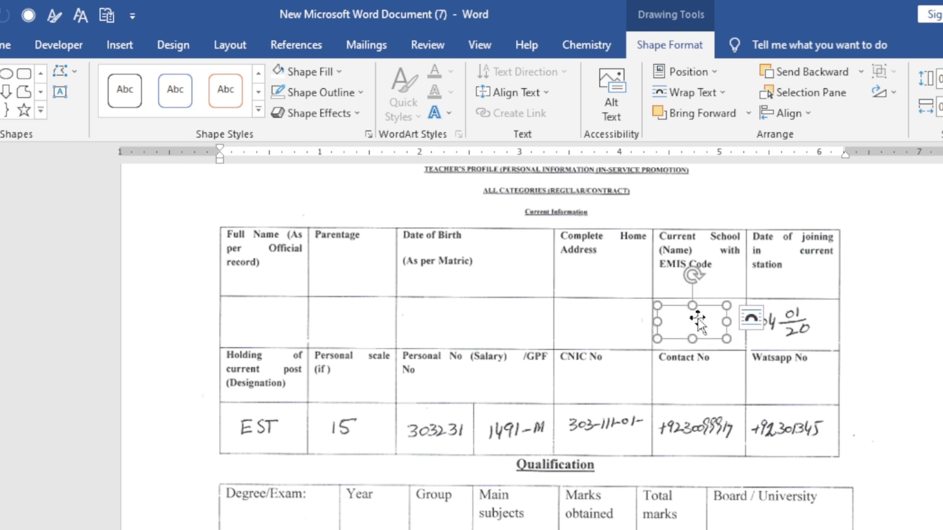
pyautogui.moveTo(697, 325); pyautogui.dragTo(788, 318)
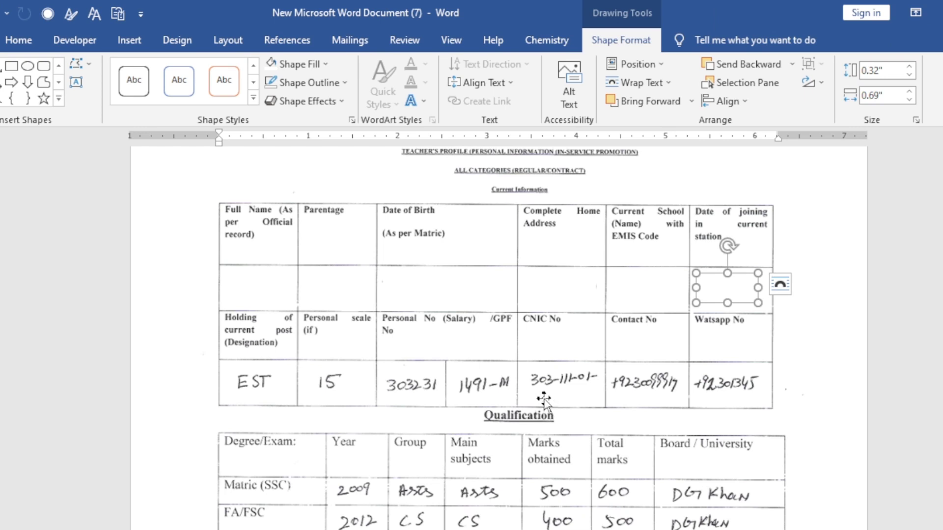
pyautogui.click(607, 439)
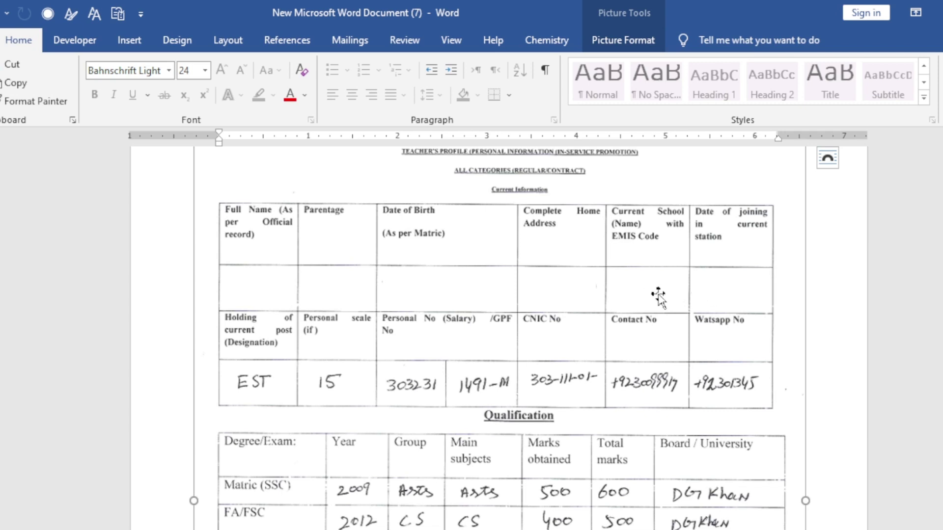
# Step: Look through the form from the personal information table to Service History for handwritten entries still uncovered
pyautogui.scroll(-10, 625, 324)
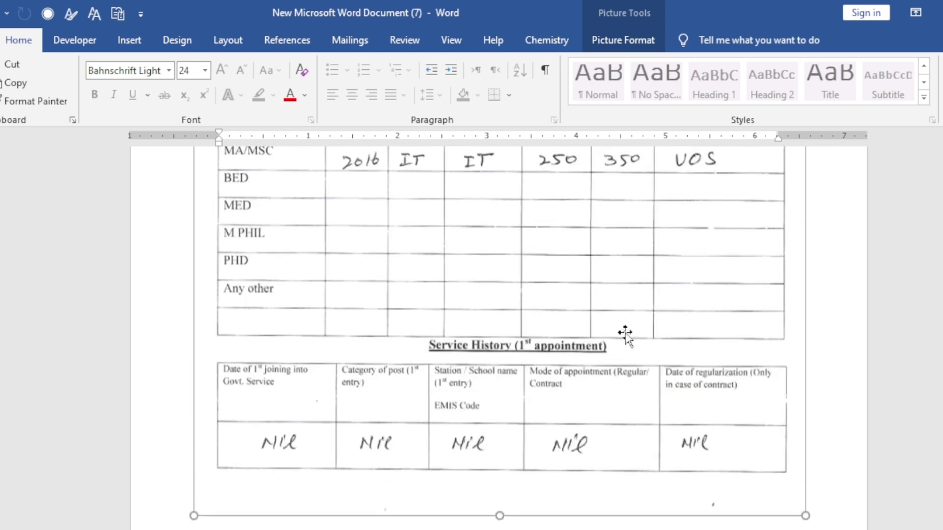
pyautogui.scroll(5, 625, 337)
pyautogui.scroll(2, 625, 334)
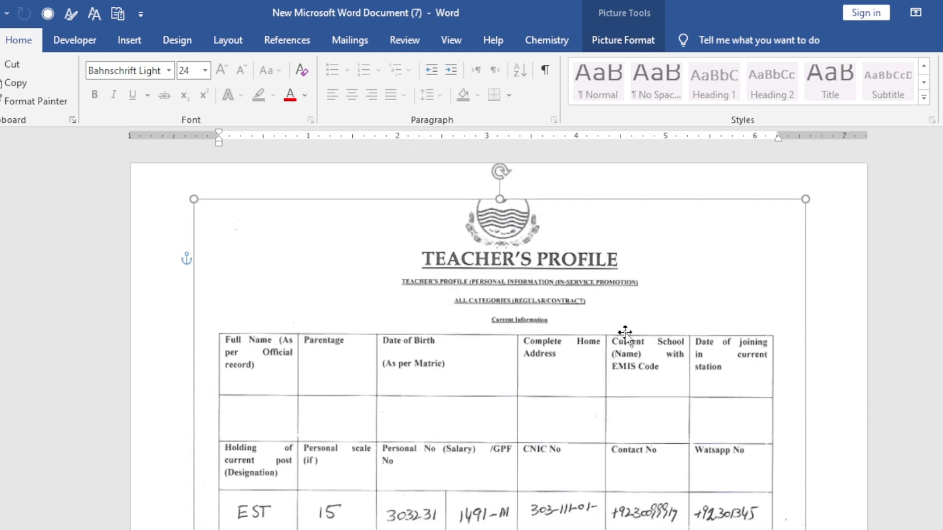
pyautogui.scroll(-3, 625, 334)
pyautogui.scroll(-3, 625, 334)
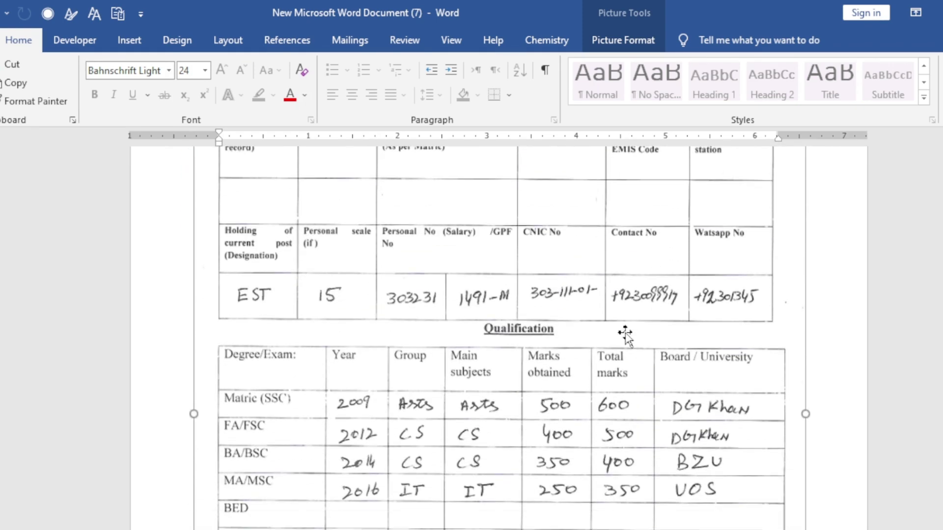
pyautogui.scroll(5, 611, 340)
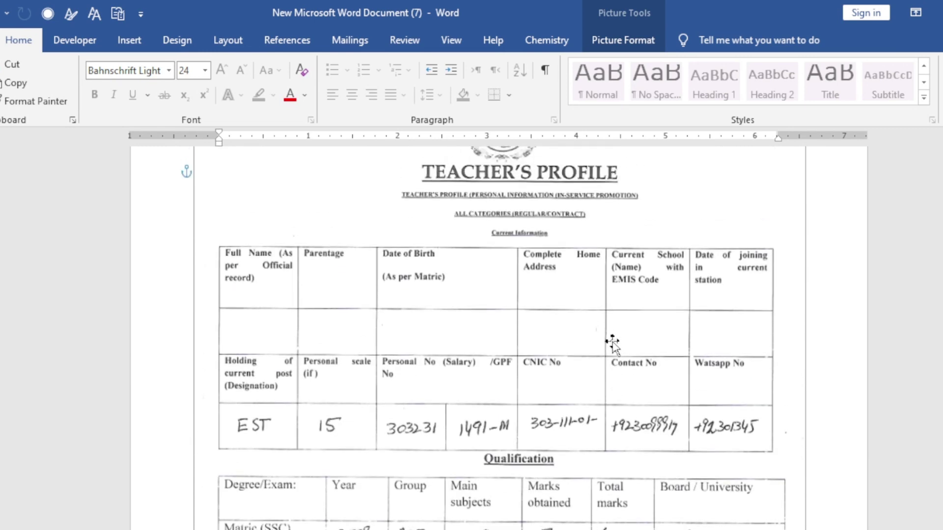
pyautogui.scroll(-6, 611, 341)
pyautogui.scroll(3, 612, 343)
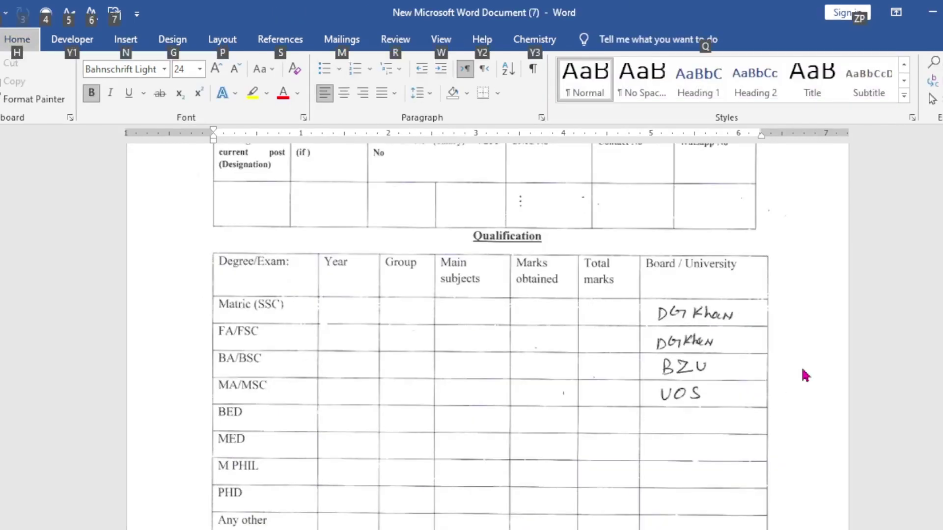
# Step: Check the covered cells and the handwriting remaining in the Board / University column and the Service History table
pyautogui.scroll(3, 786, 362)
pyautogui.scroll(7, 786, 361)
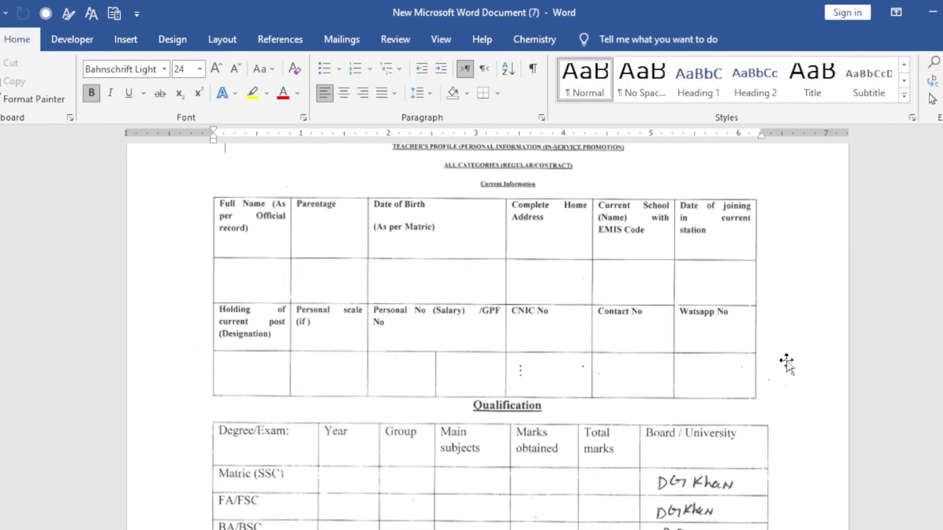
pyautogui.scroll(-4, 787, 362)
pyautogui.scroll(-10, 786, 362)
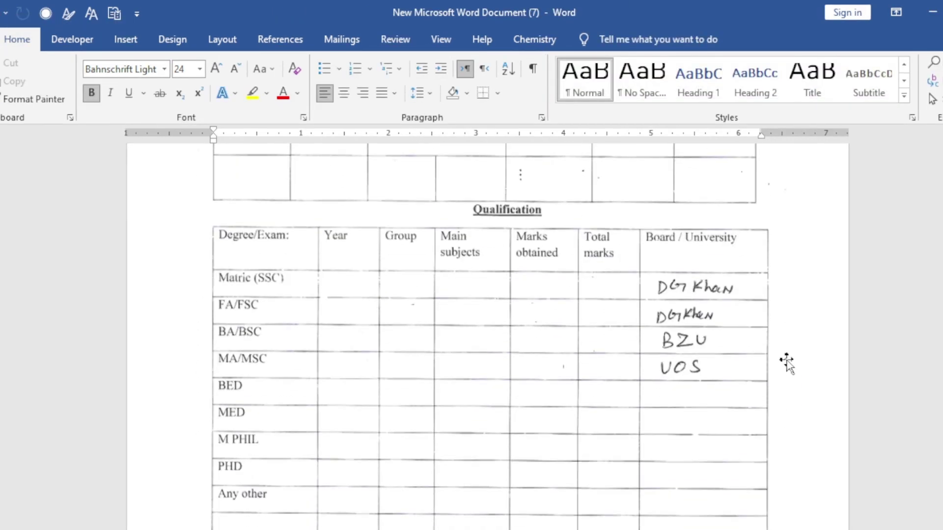
pyautogui.scroll(1, 786, 362)
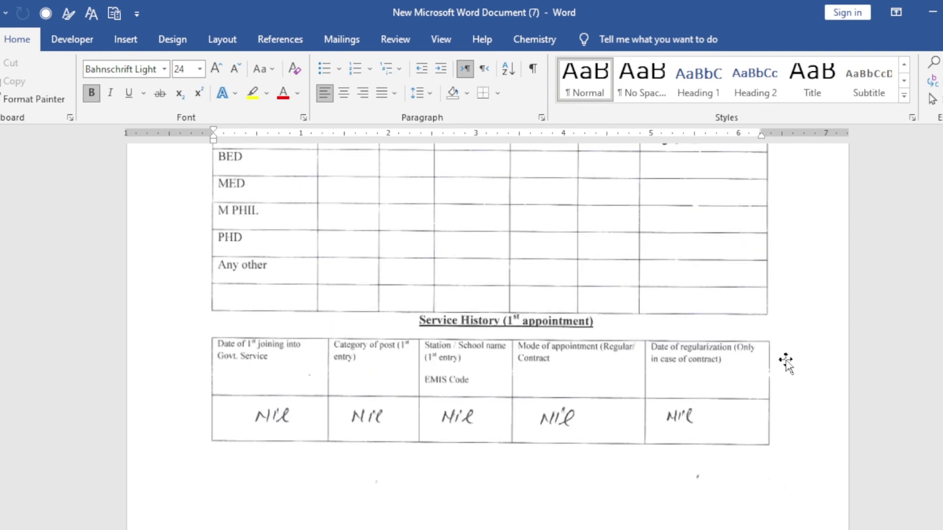
pyautogui.scroll(3, 786, 362)
pyautogui.scroll(3, 786, 362)
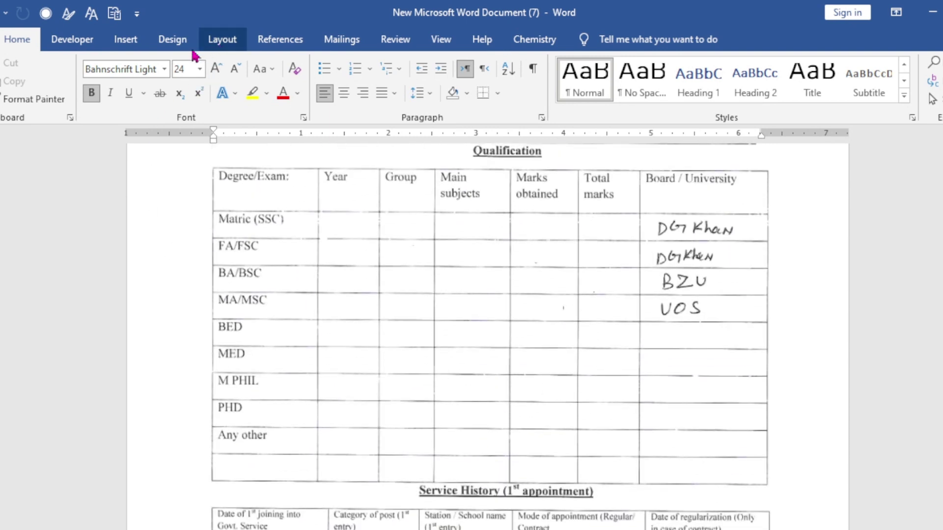
# Step: Draw a rectangle about 0.96" wide and 0.2" high over the Matric (SSC) entry in the Board / University column
pyautogui.click(135, 48)
pyautogui.click(154, 63)
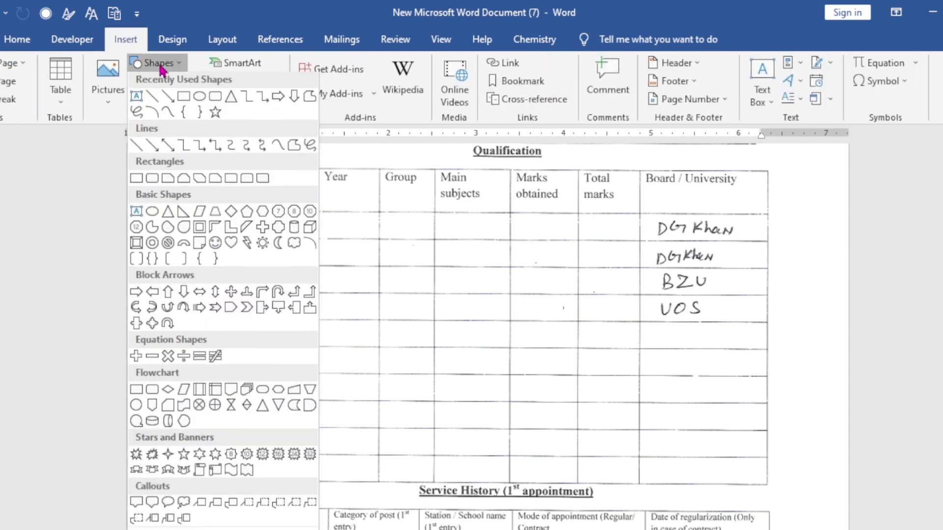
pyautogui.click(184, 100)
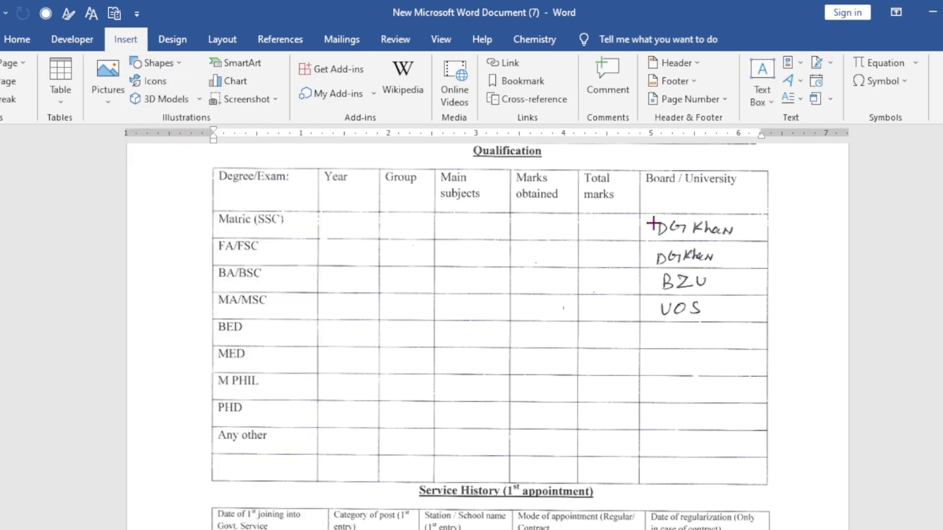
pyautogui.moveTo(653, 218)
pyautogui.mouseDown()
pyautogui.moveTo(699, 236)
pyautogui.moveTo(741, 236)
pyautogui.mouseUp()
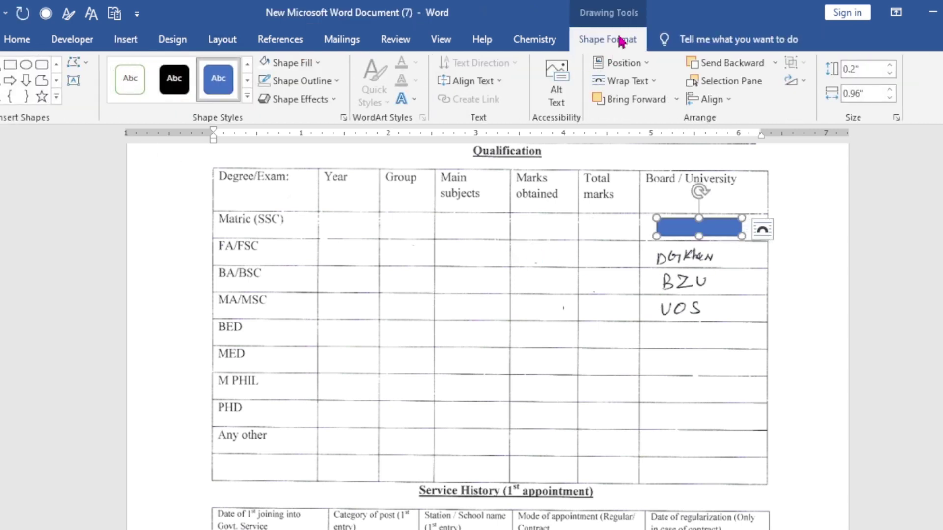
# Step: Give the rectangle over the Matric (SSC) Board / University entry a white fill and no outline
pyautogui.click(290, 63)
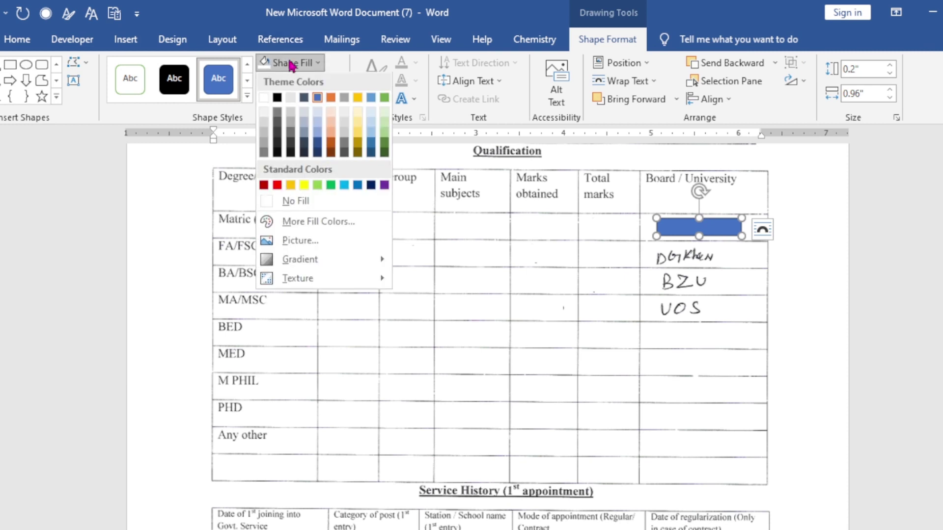
pyautogui.click(264, 100)
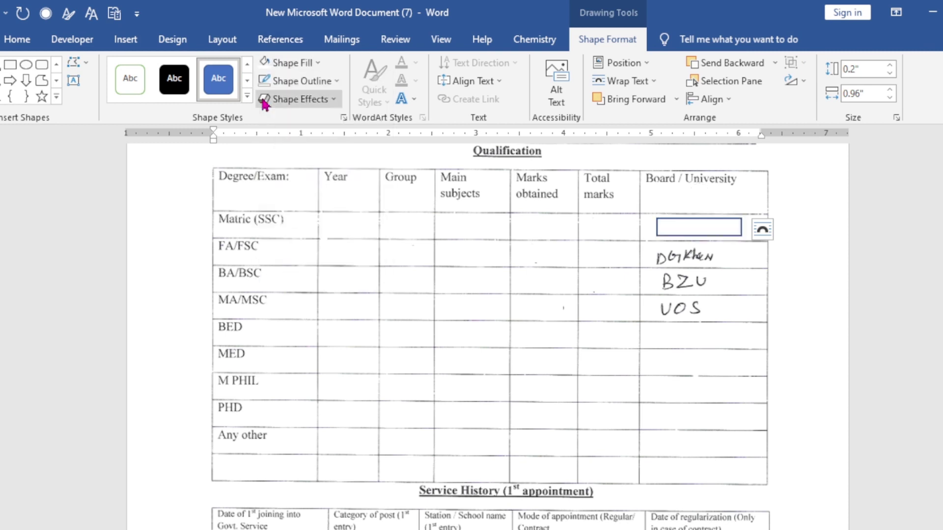
pyautogui.click(285, 87)
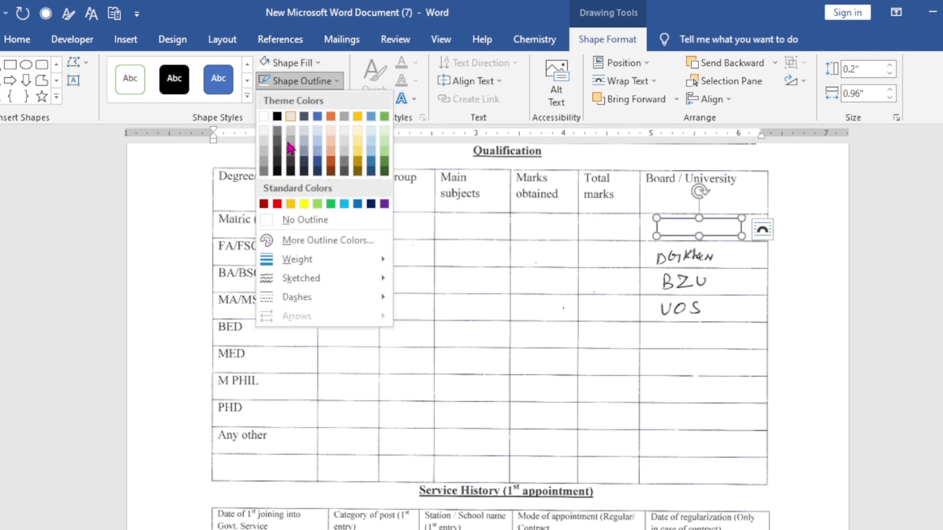
pyautogui.click(281, 217)
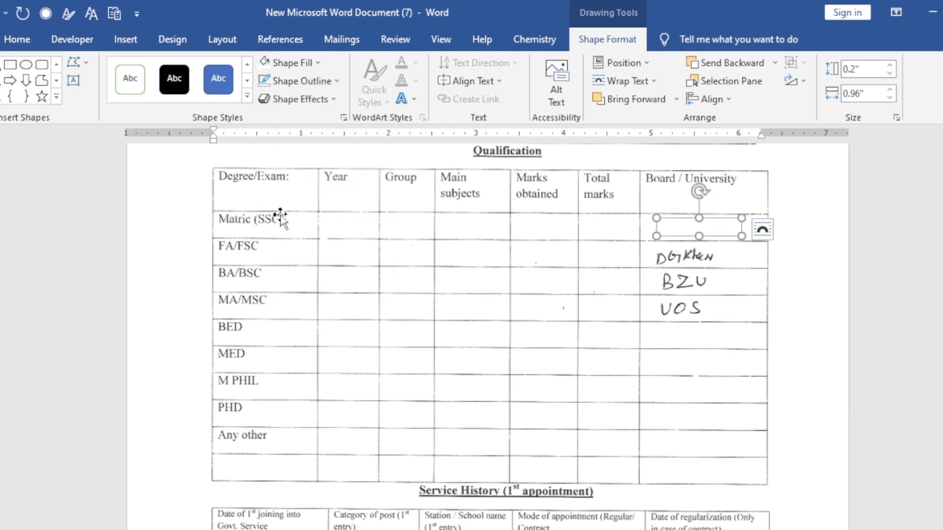
pyautogui.click(765, 294)
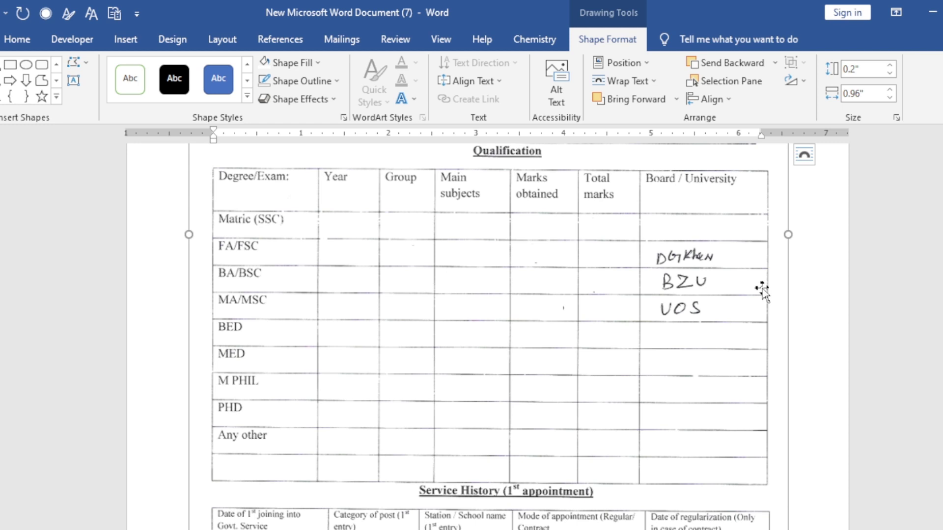
# Step: Copy the Matric (SSC) white rectangle onto the FA/FSC Board / University entry and nudge it up and right over the handwriting
pyautogui.click(712, 223)
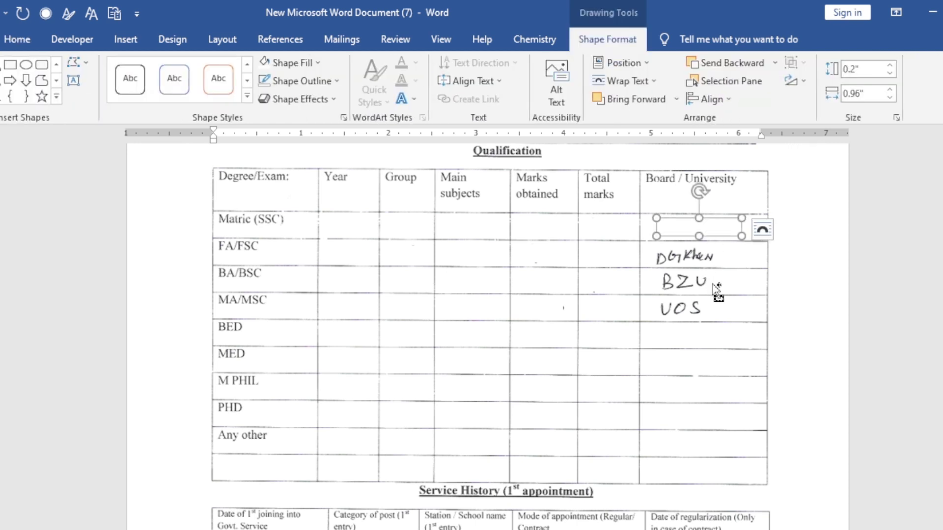
pyautogui.moveTo(709, 239)
pyautogui.mouseDown()
pyautogui.moveTo(703, 255)
pyautogui.moveTo(680, 247)
pyautogui.moveTo(704, 255)
pyautogui.mouseUp()
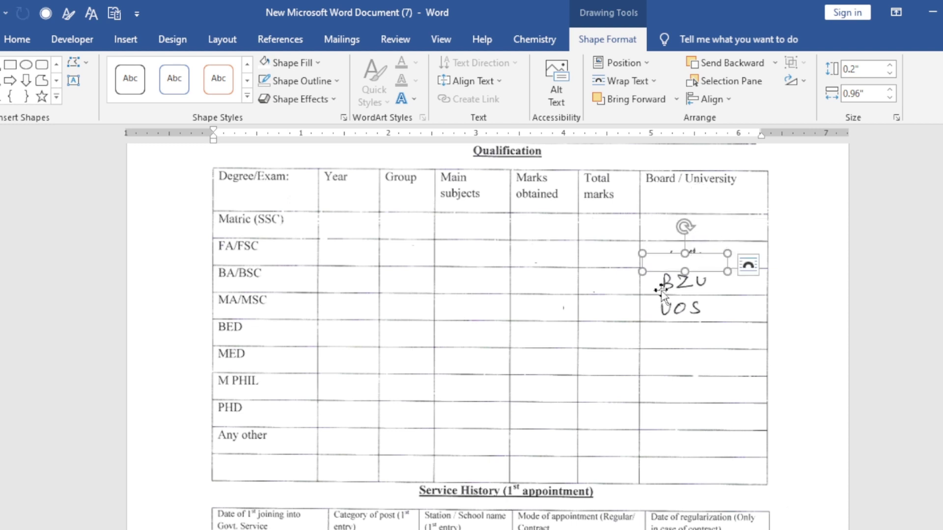
pyautogui.press('Up')
pyautogui.press('Up')
pyautogui.press('Up')
pyautogui.press('Up')
pyautogui.press('Up')
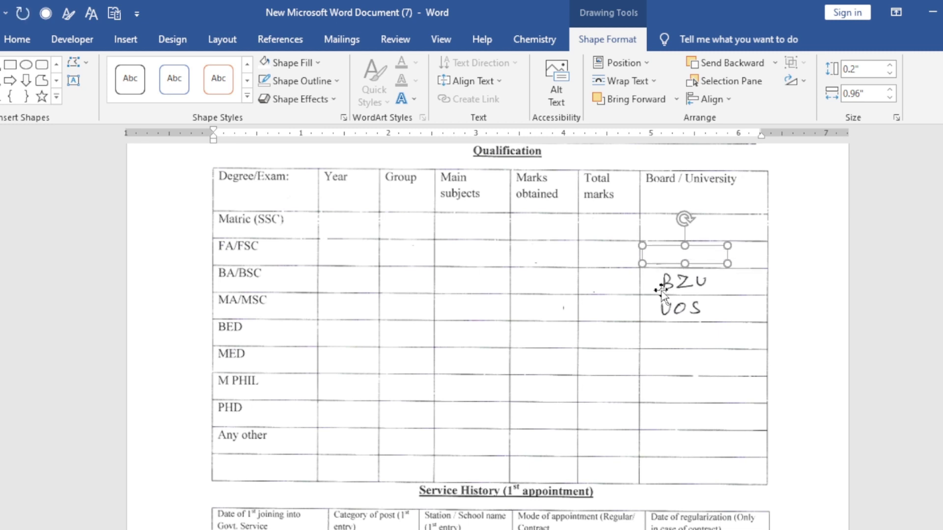
pyautogui.press('Right')
pyautogui.press('Right')
pyautogui.press('Right')
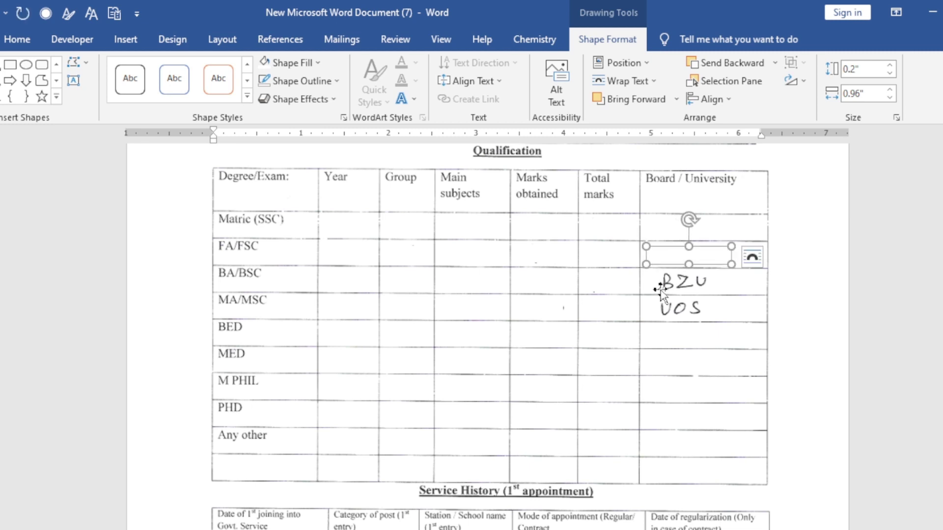
# Step: Copy the white rectangle from the FA/FSC row onto the BA/BSC entry in the Board / University column
pyautogui.click(783, 280)
pyautogui.click(702, 254)
pyautogui.moveTo(702, 255); pyautogui.dragTo(705, 279)
# Step: Copy the white rectangle from the BA/BSC row onto the MA/MSC entry in the Board / University column
pyautogui.scroll(5, 827, 290)
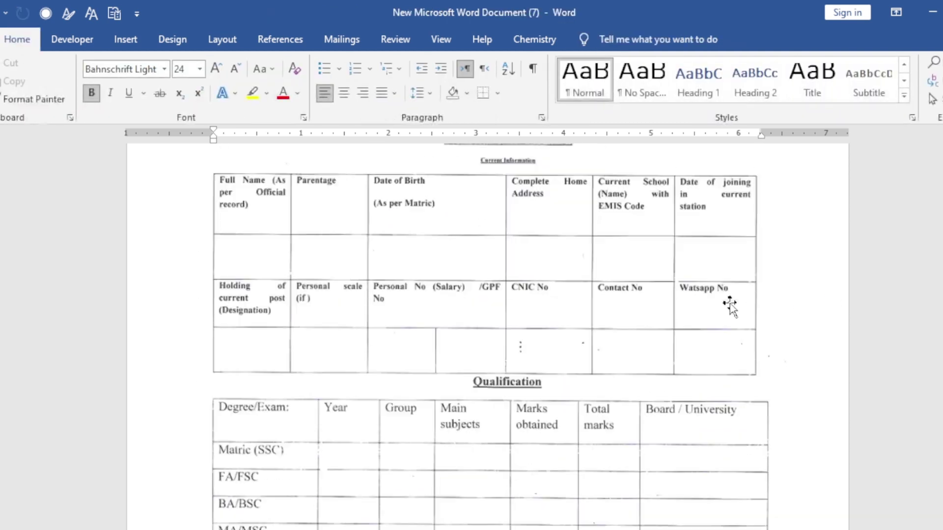
pyautogui.scroll(-6, 712, 320)
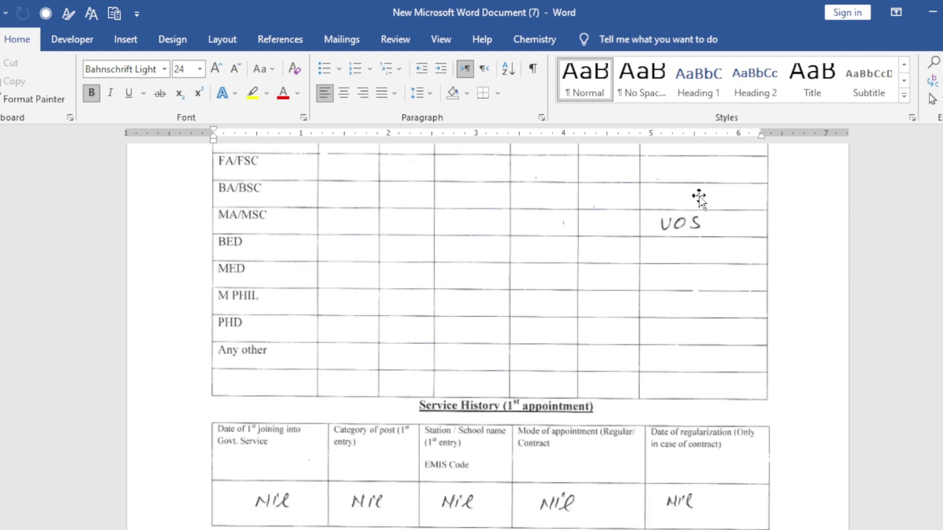
pyautogui.click(698, 194)
pyautogui.moveTo(699, 192); pyautogui.dragTo(701, 216)
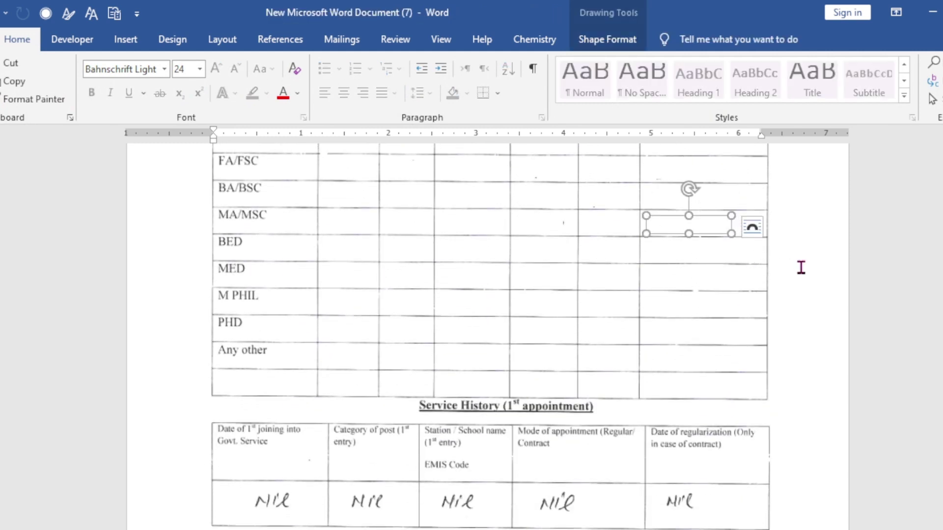
pyautogui.scroll(4, 806, 271)
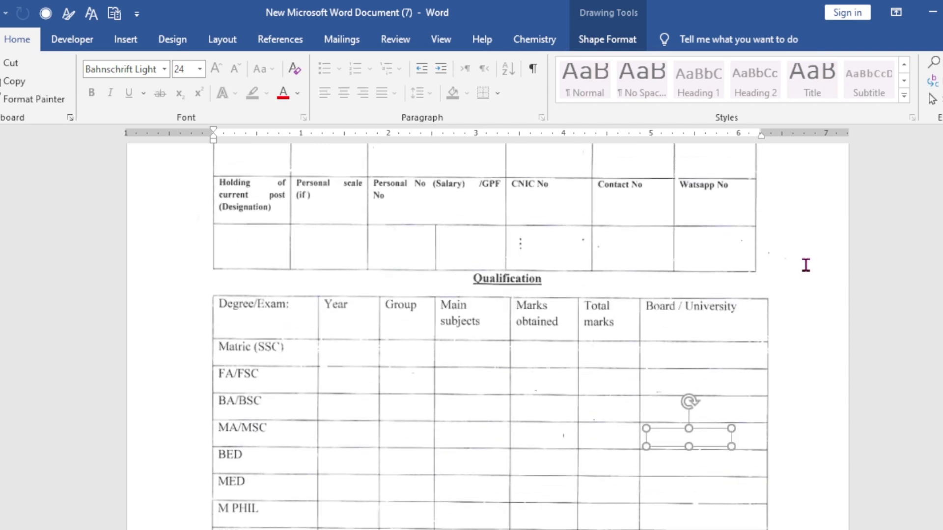
pyautogui.scroll(-3, 807, 267)
pyautogui.scroll(-1, 792, 278)
pyautogui.scroll(2, 792, 276)
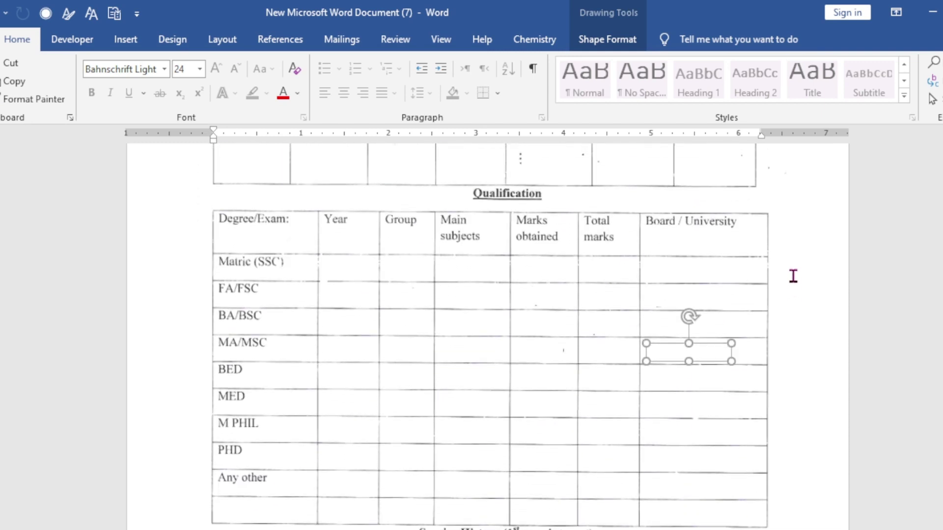
# Step: Copy the white rectangle from the MA/MSC row onto the Date of 1st joining entry under Service History and enlarge it over the handwriting
pyautogui.scroll(-3, 805, 274)
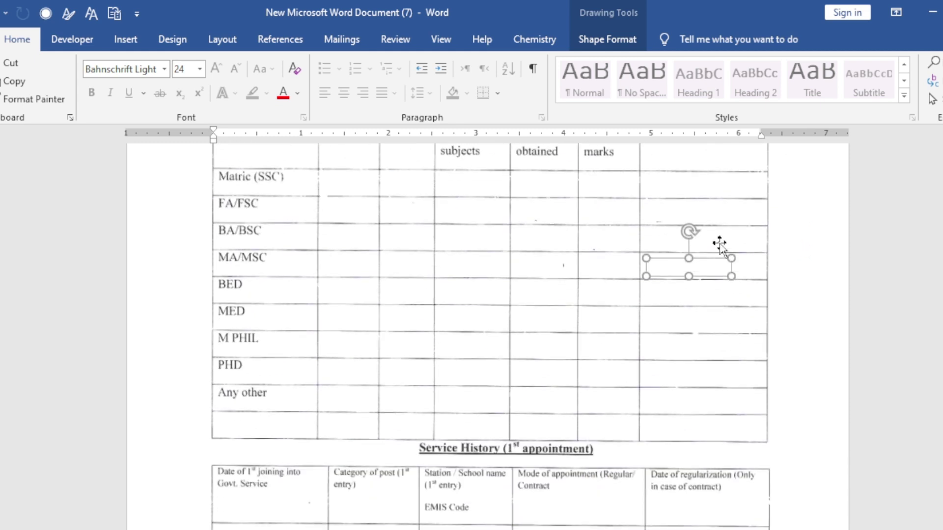
pyautogui.moveTo(704, 265); pyautogui.dragTo(311, 509)
pyautogui.scroll(-4, 486, 438)
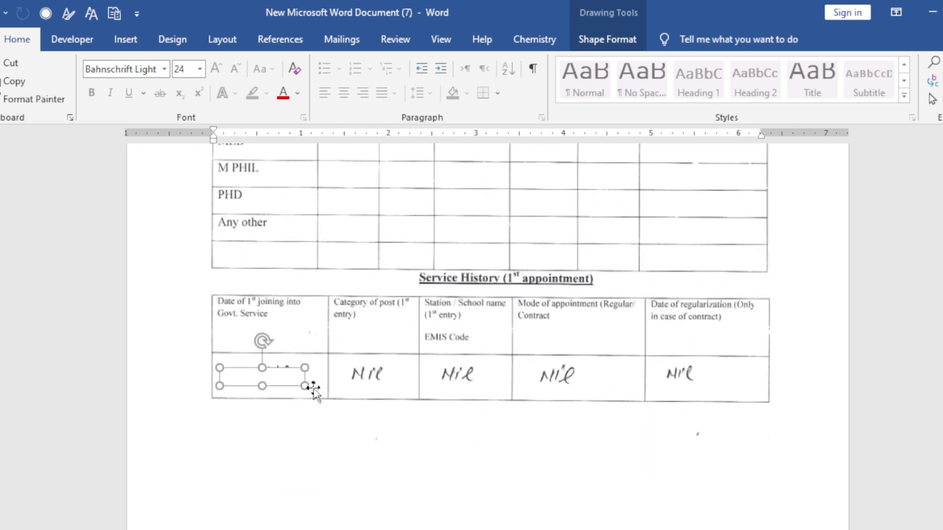
pyautogui.moveTo(303, 366); pyautogui.dragTo(311, 361)
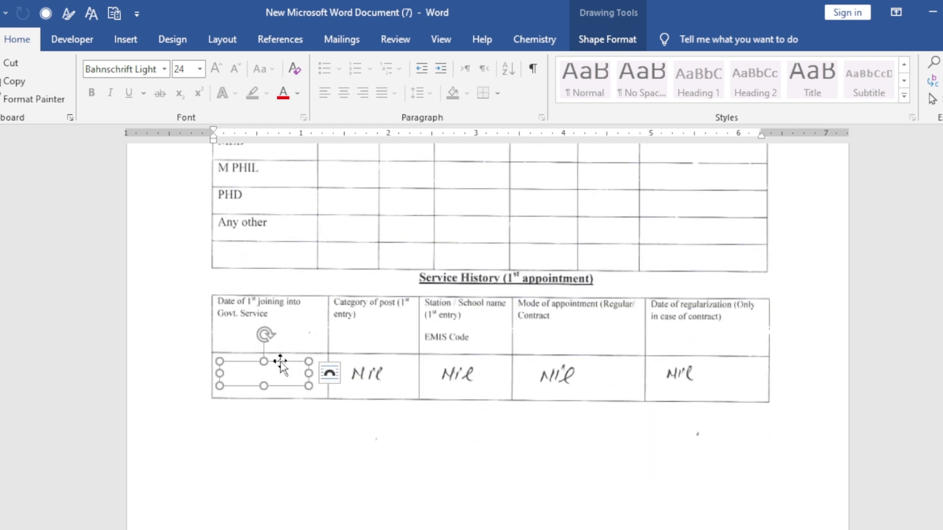
# Step: Narrow the rectangle slightly from its left side and copy it over the remaining "Nil" entries in the Service History row
pyautogui.click(285, 383)
pyautogui.click(285, 382)
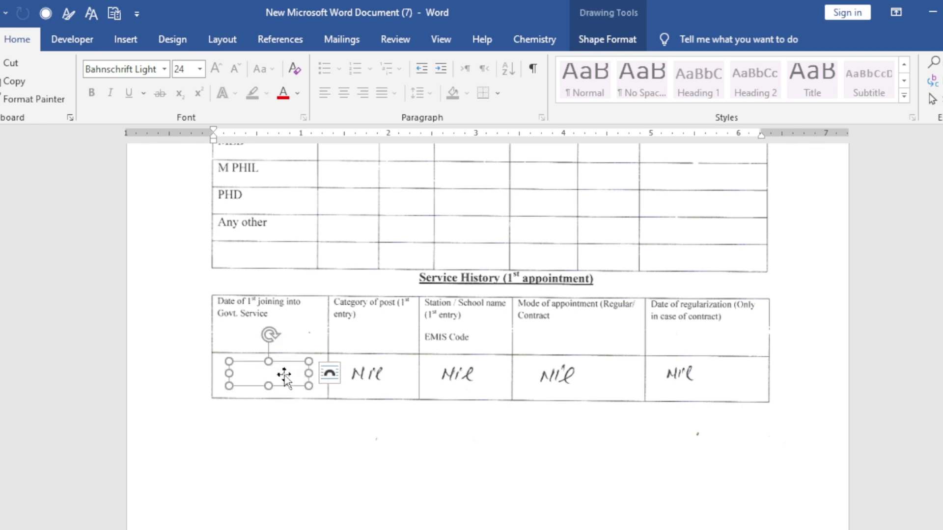
pyautogui.moveTo(286, 378); pyautogui.dragTo(660, 371)
# Step: Check the whole form for leftover handwriting, from the Current Information table to Service History, and open its print preview
pyautogui.scroll(15, 800, 364)
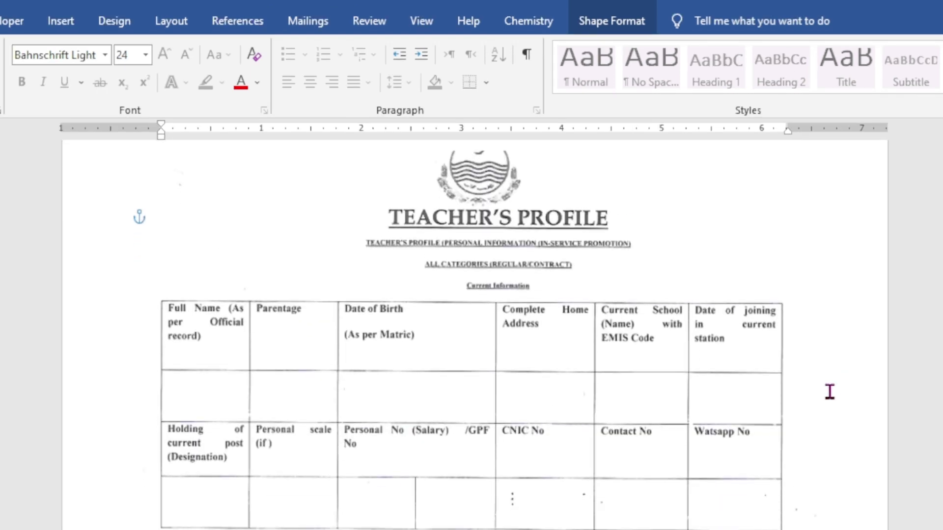
pyautogui.scroll(-10, 829, 391)
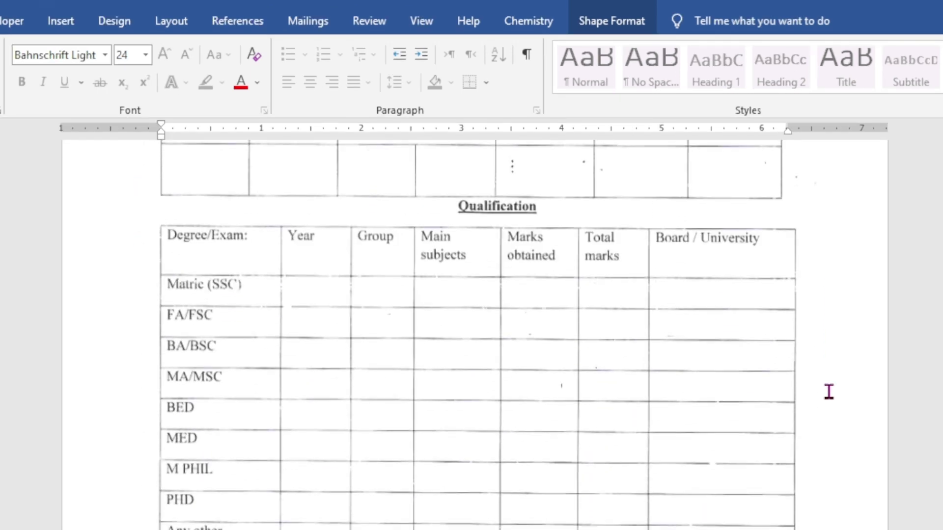
pyautogui.scroll(-4, 830, 391)
pyautogui.scroll(6, 829, 392)
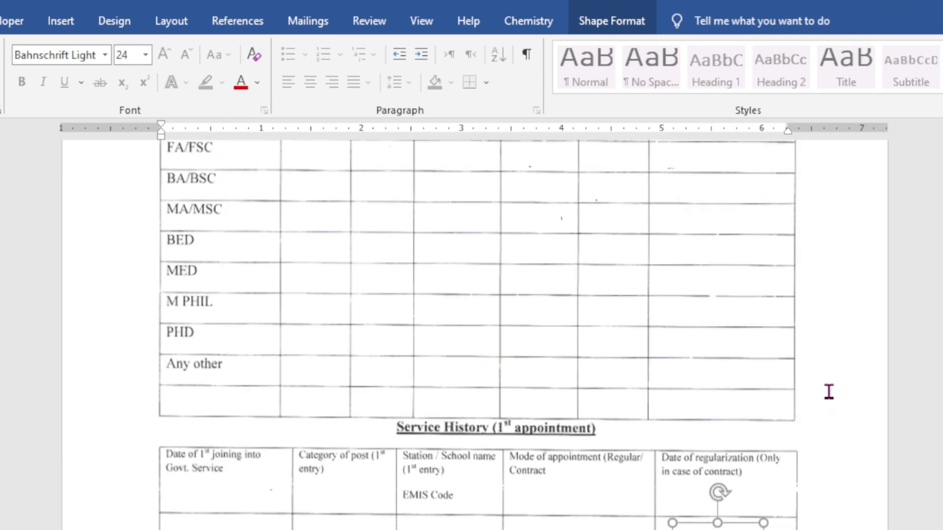
pyautogui.scroll(6, 830, 392)
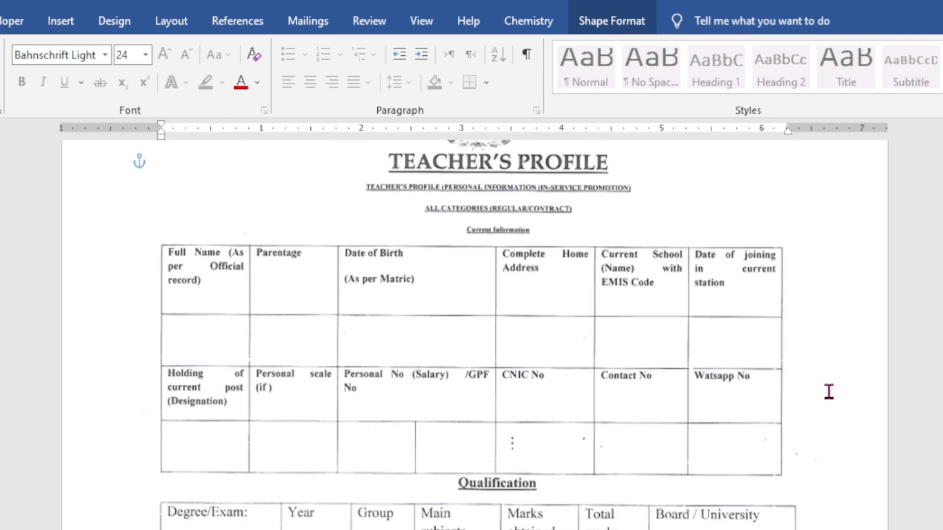
pyautogui.scroll(1, 828, 391)
pyautogui.scroll(1, 827, 391)
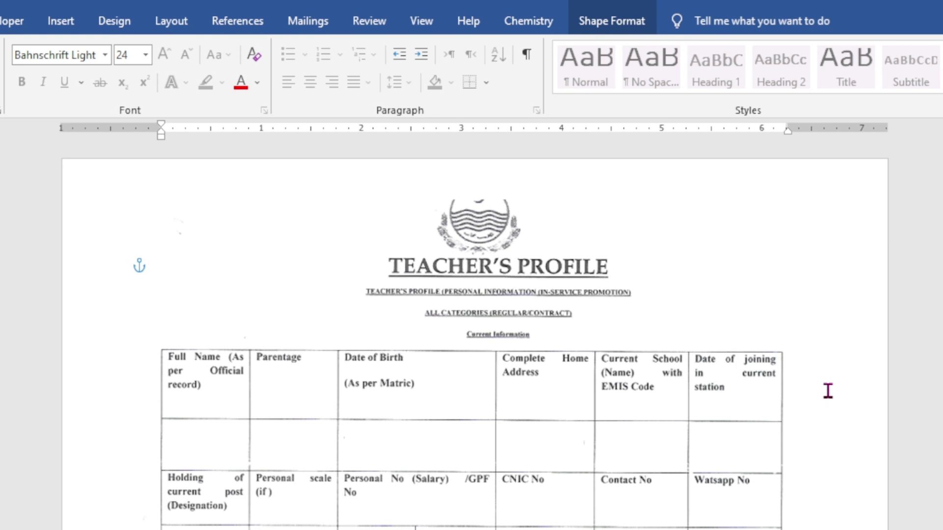
pyautogui.hotkey('ctrl', 'p')
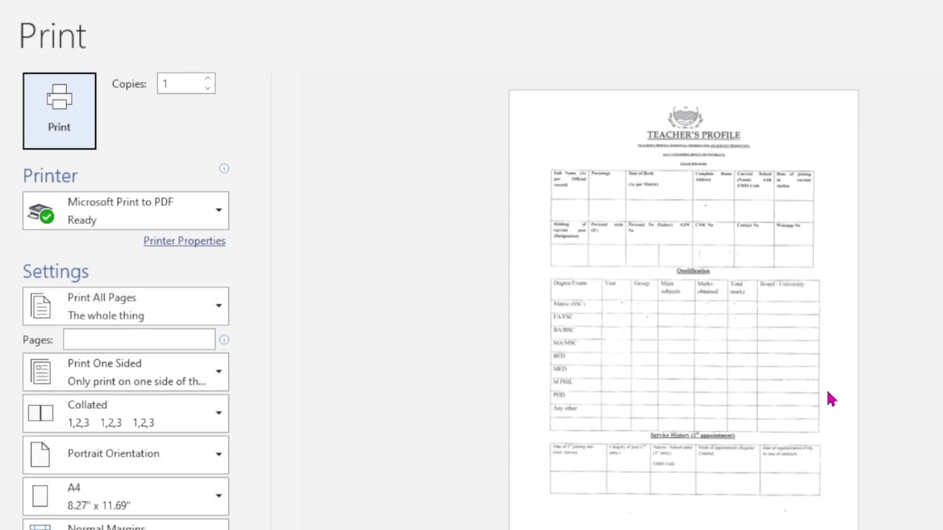